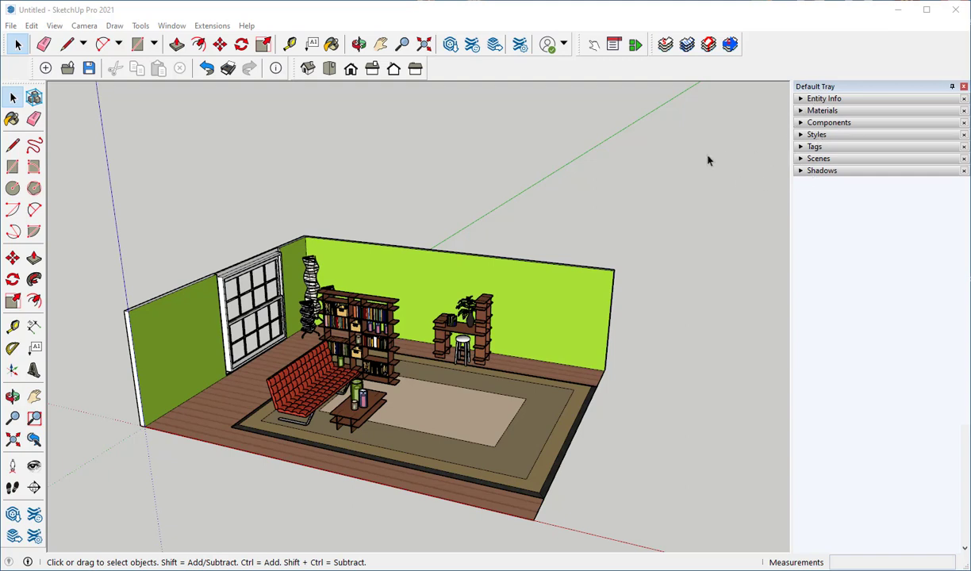
Check the Window tray options, then expand the Tags panel, which lists only Untagged
left_click(171, 26)
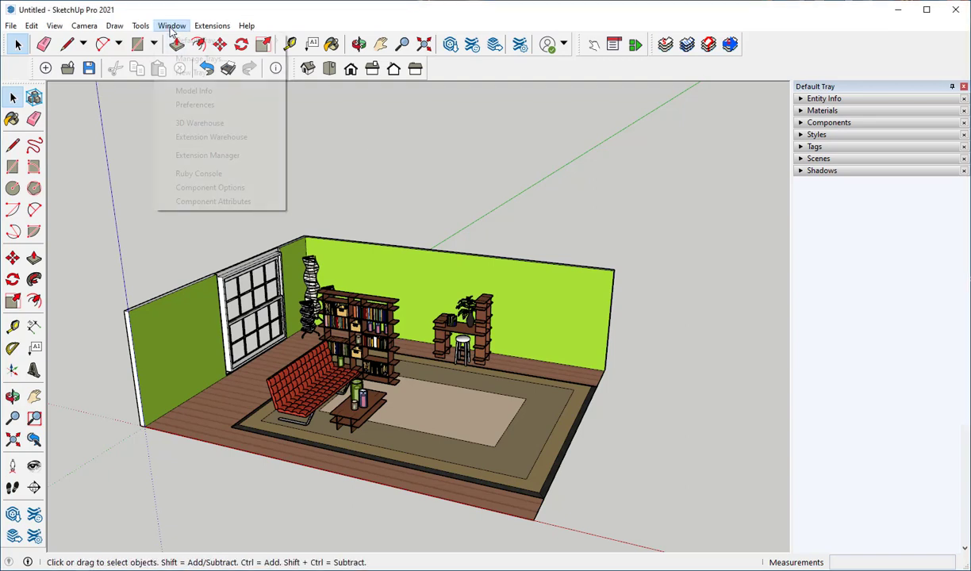
mouse_move(179, 43)
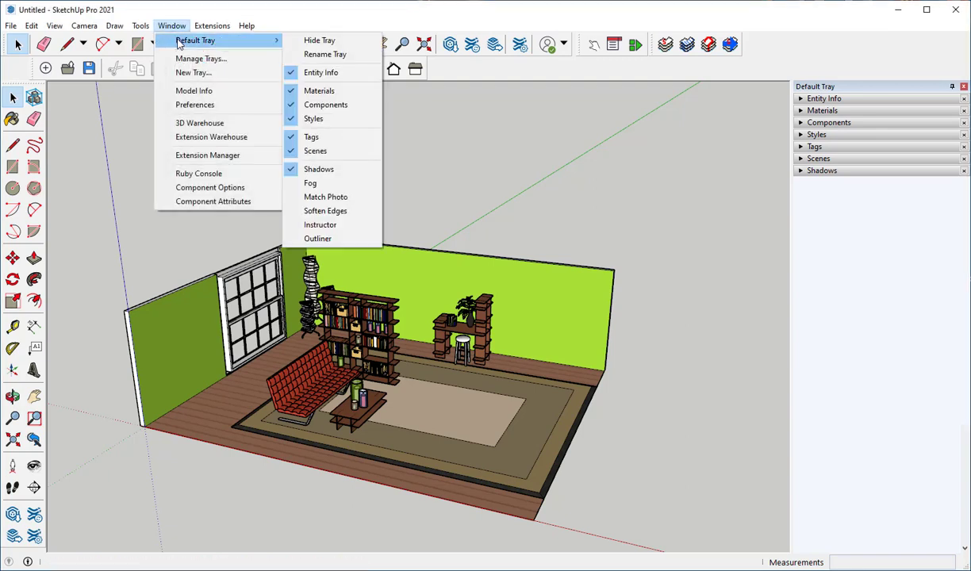
left_click(440, 131)
left_click(803, 147)
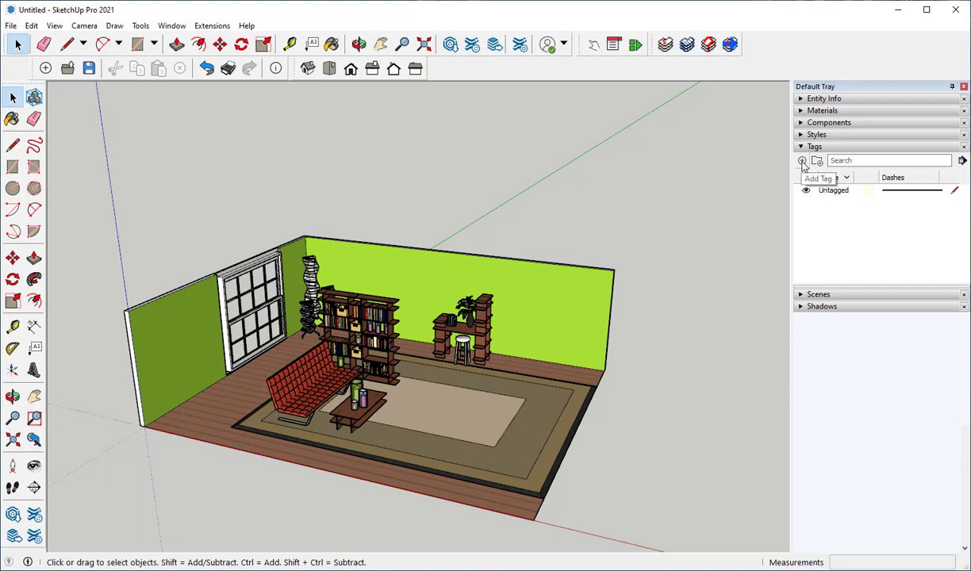
Add two new tags named Furniture and Walls, then select the red sofa
left_click(802, 162)
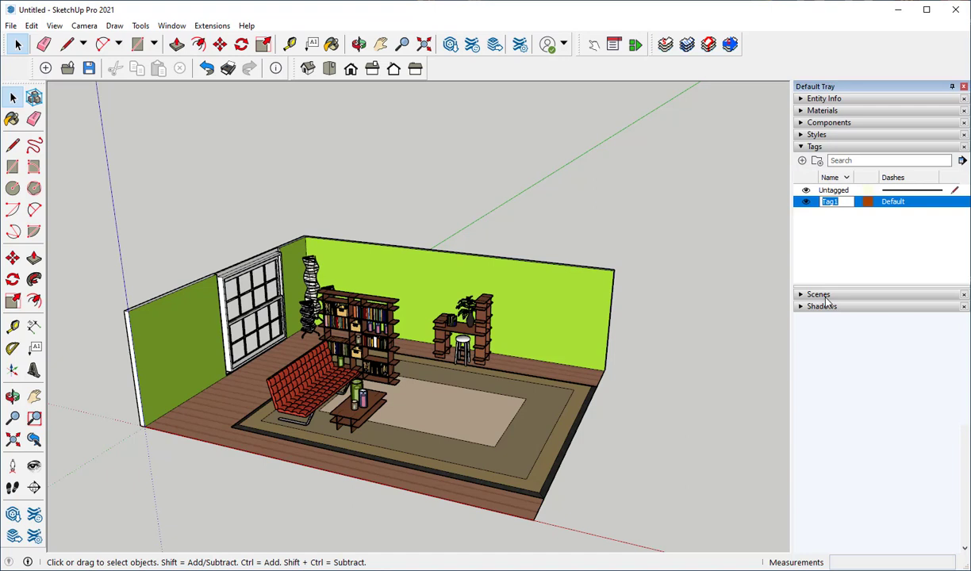
type("Furniture")
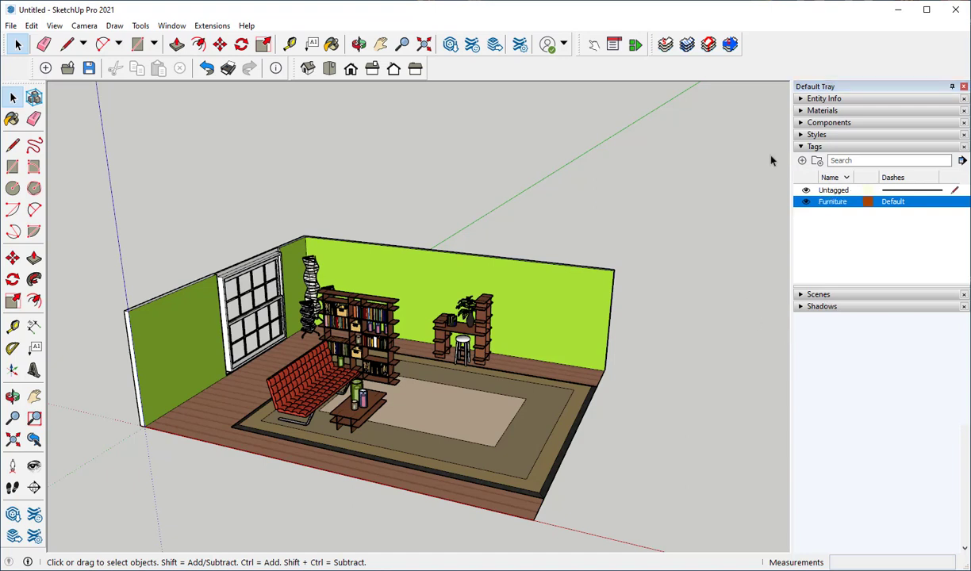
left_click(801, 160)
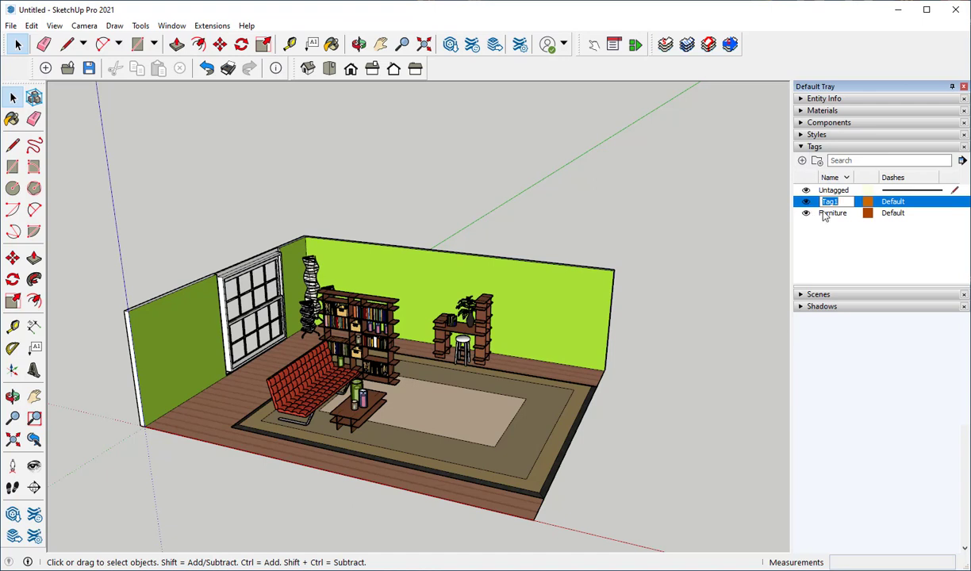
type("Walls")
key("Return")
left_click(306, 385)
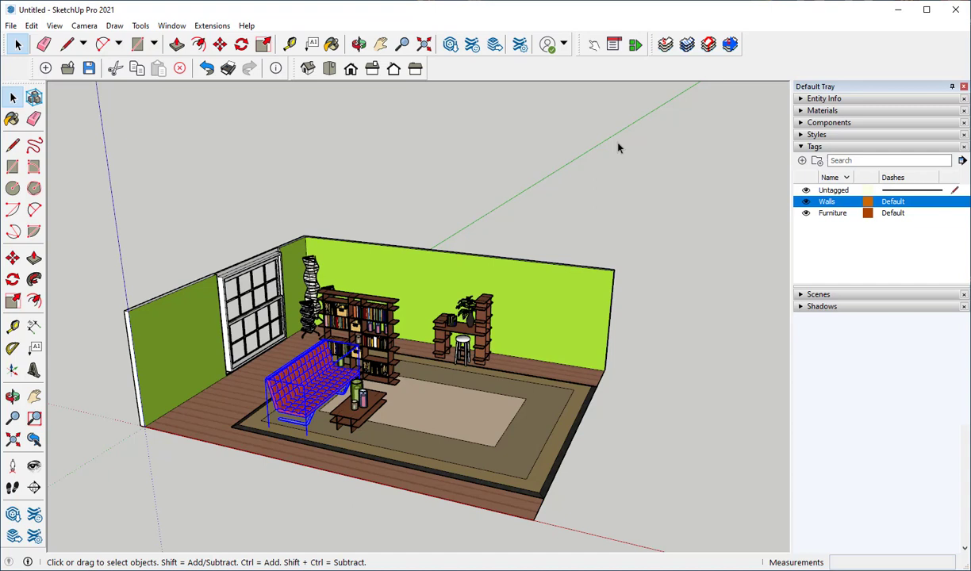
Set the red sofa's Tag to Furniture in Entity Info
left_click(803, 98)
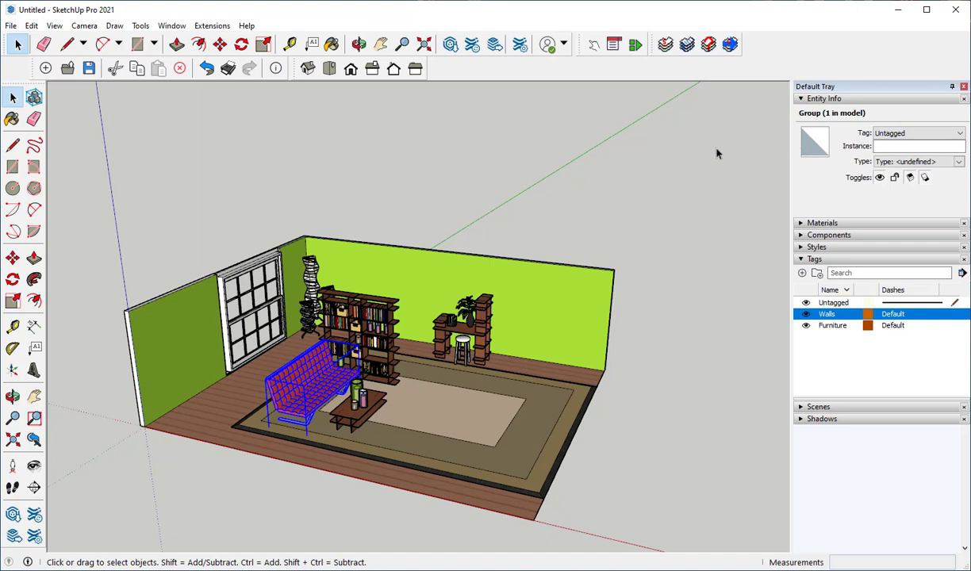
left_click(959, 134)
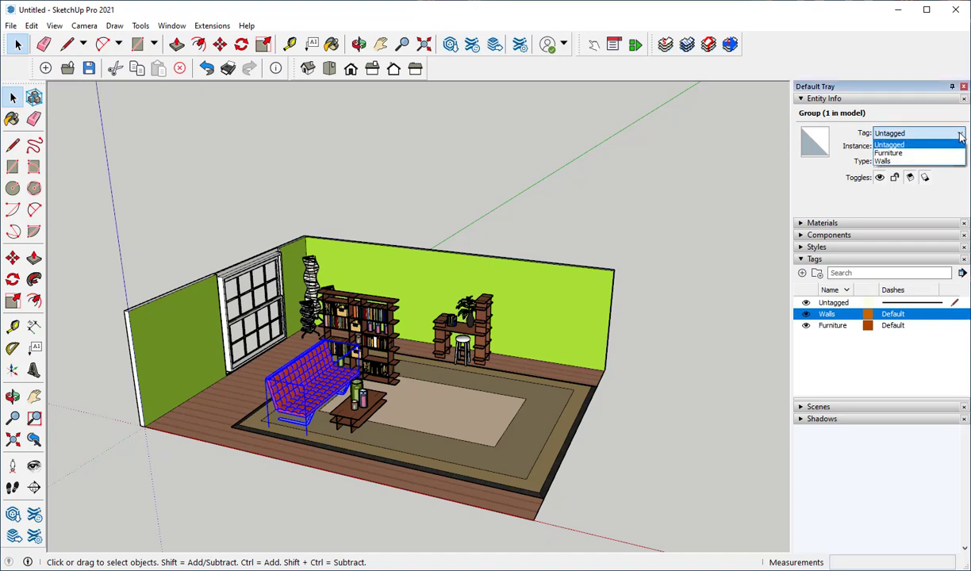
left_click(908, 154)
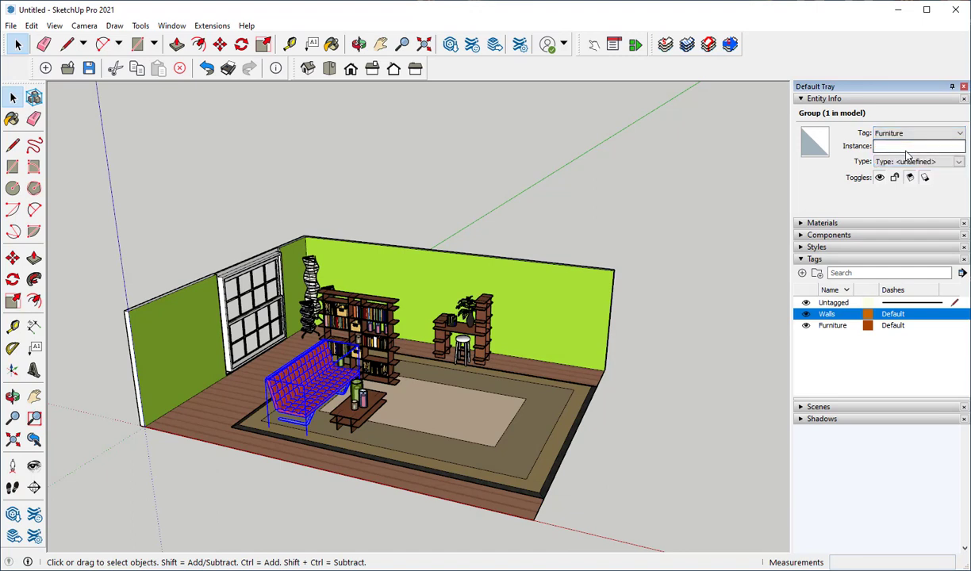
left_click(736, 182)
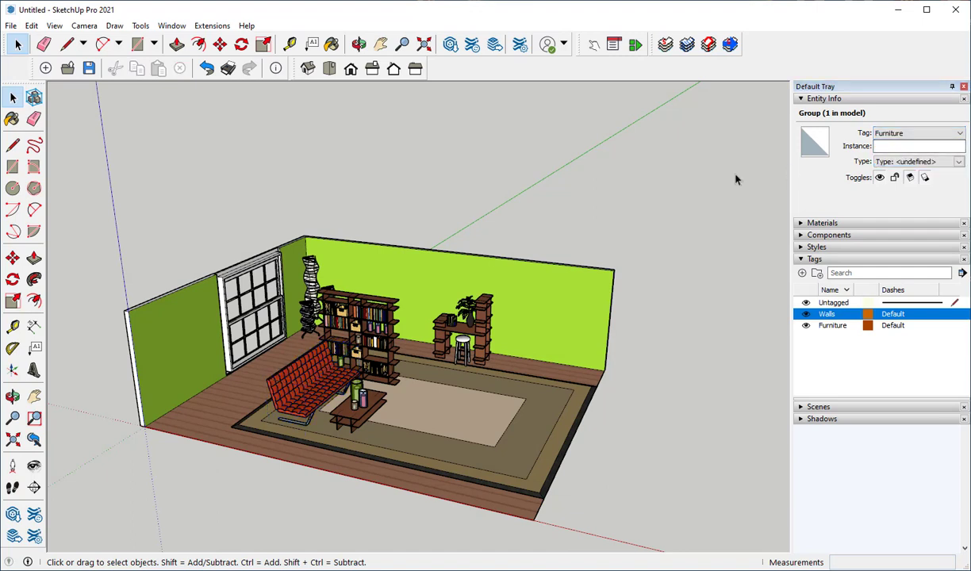
Reselect the sofa to confirm it carries the Furniture tag, then deselect it
left_click(329, 384)
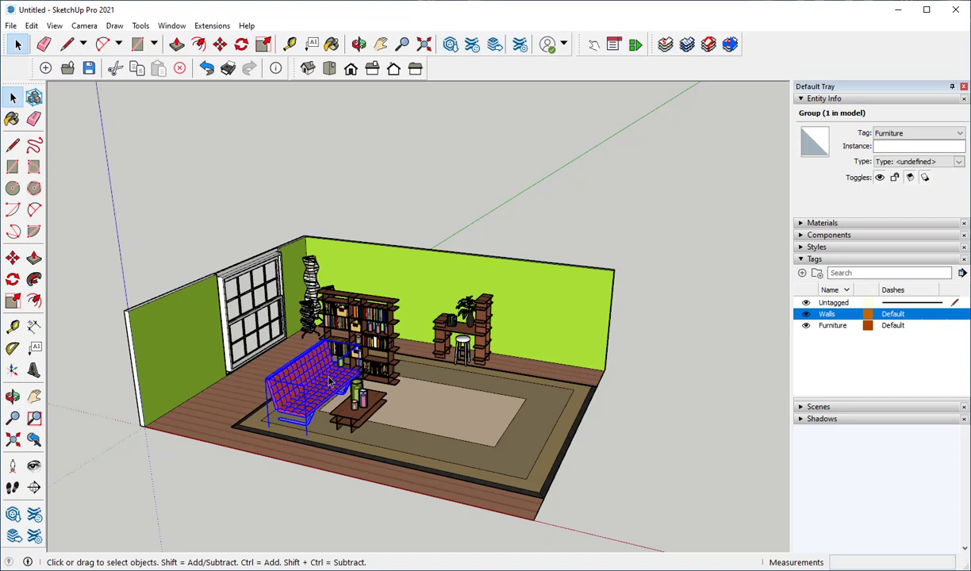
left_click(960, 134)
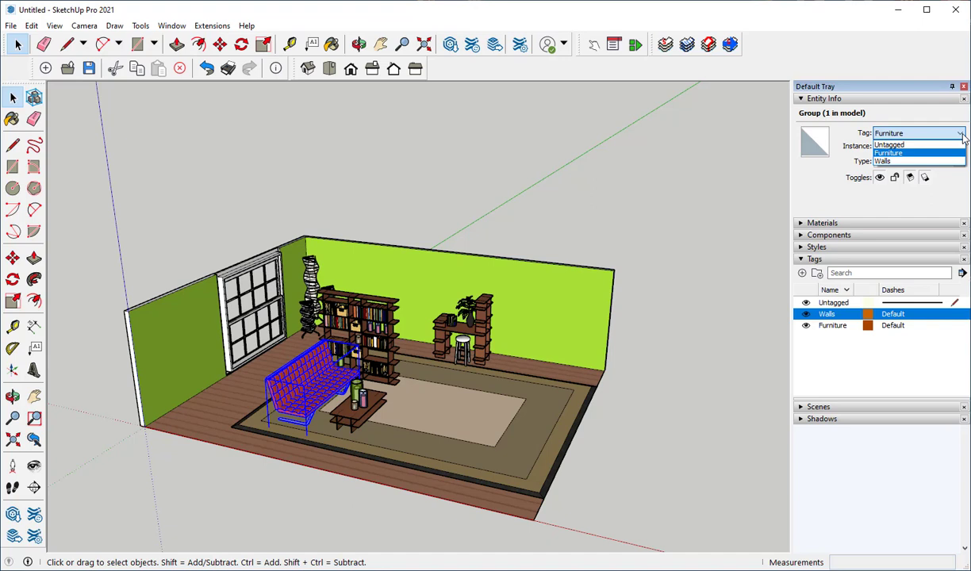
left_click(751, 157)
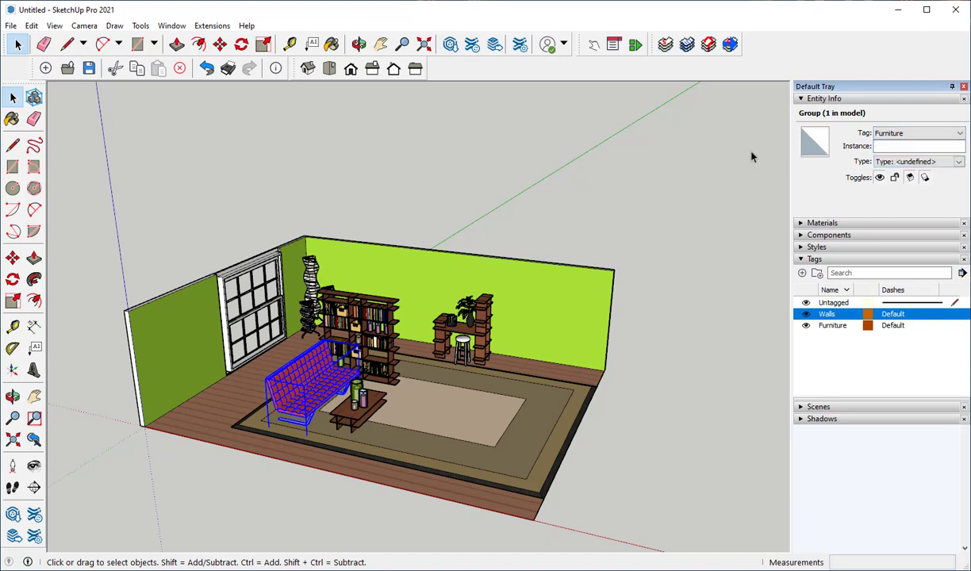
key("ctrl+t")
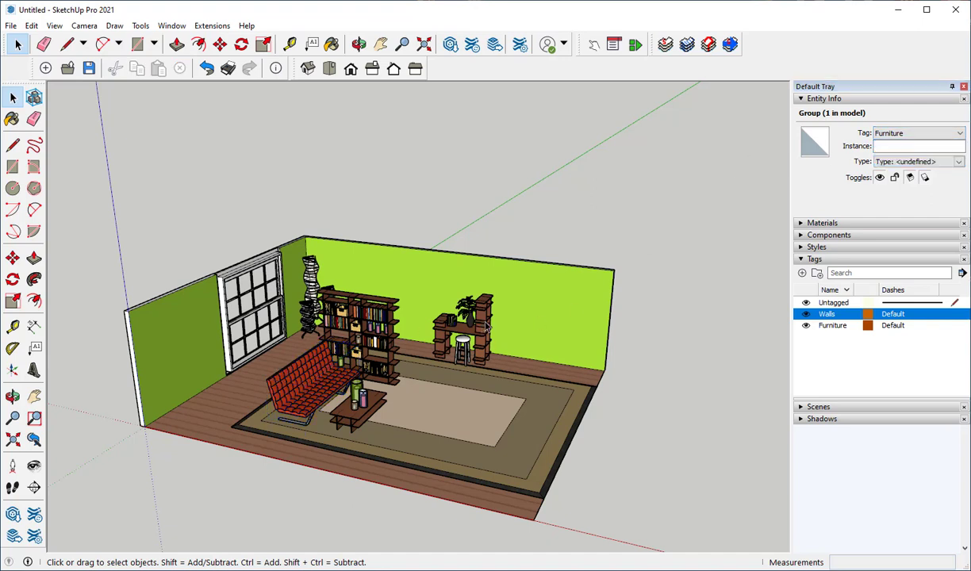
Tag the desk-and-shelf unit Furniture, then select the vase group and show its tag choices
left_click(473, 319)
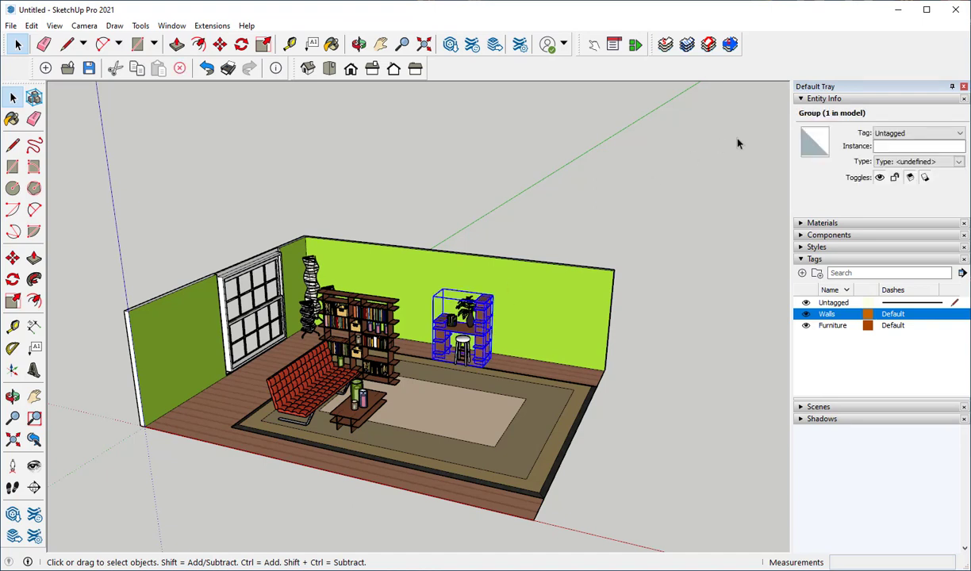
left_click(960, 134)
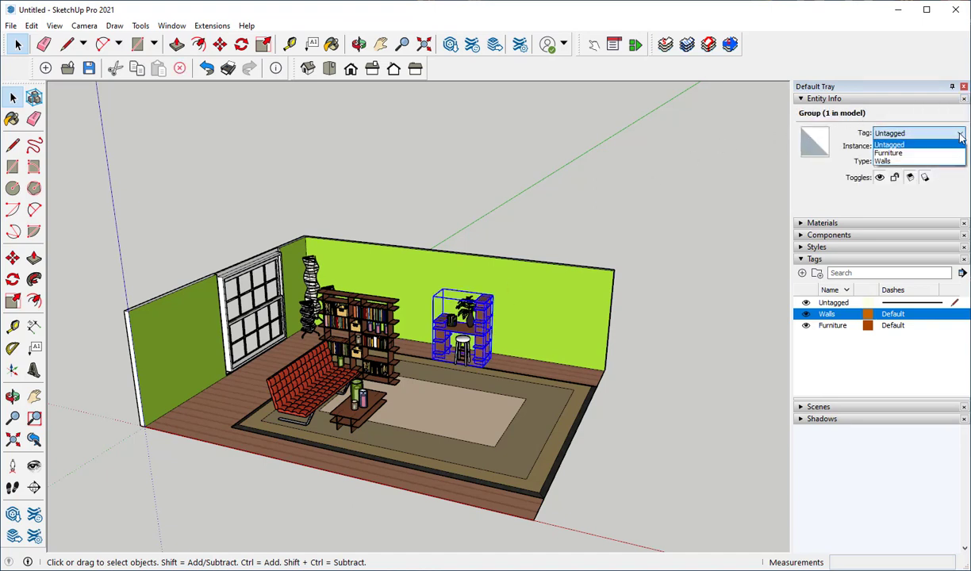
left_click(904, 153)
left_click(702, 164)
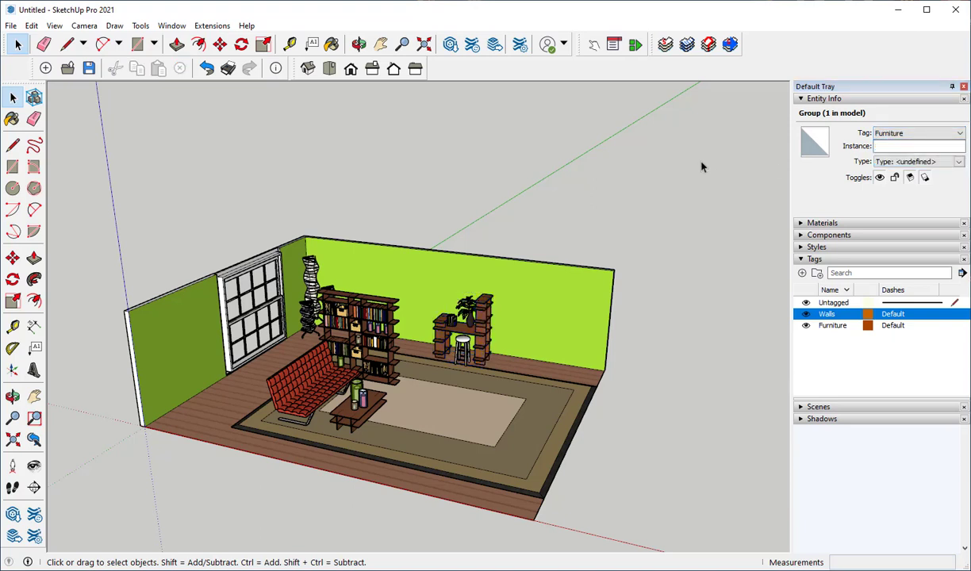
left_click(358, 401)
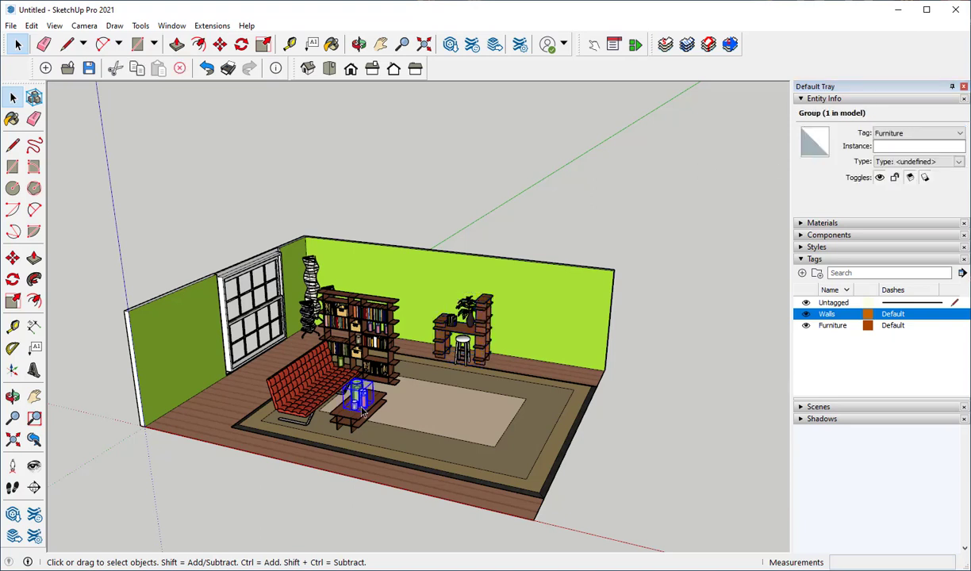
left_click(959, 134)
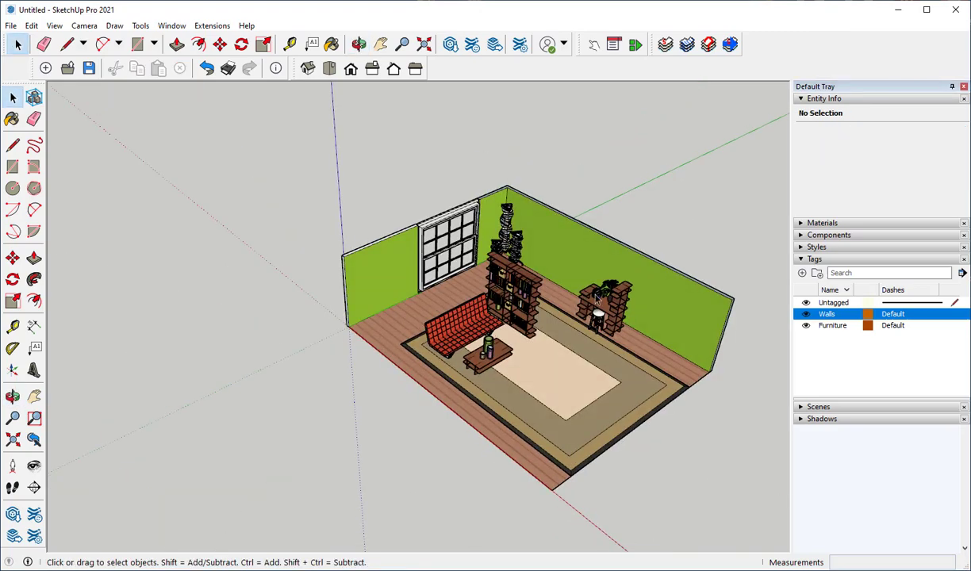
Orbit around the room and select the entire green side wall
scroll(472, 311, "up", 3)
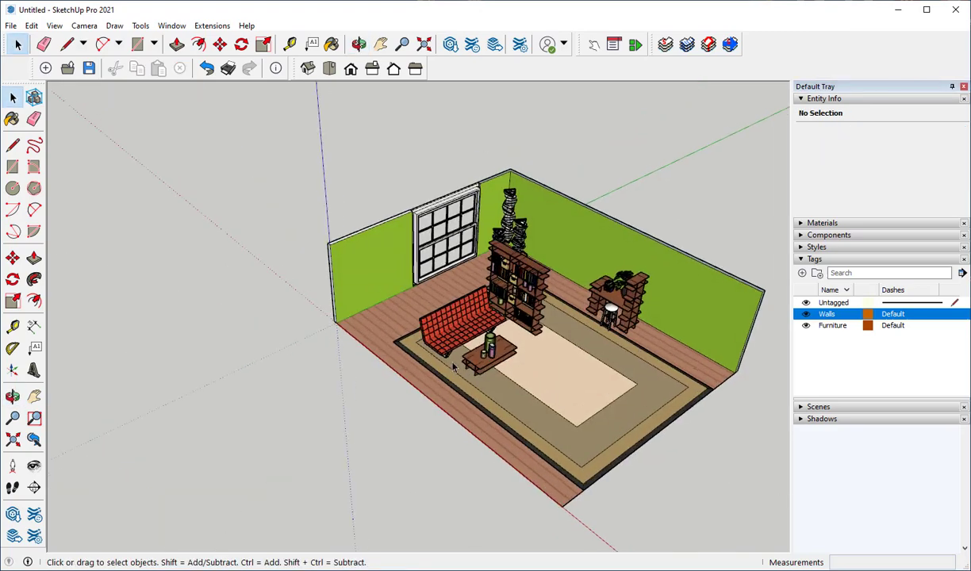
scroll(434, 292, "down", 3)
middle_click(433, 292)
middle_click_drag(433, 291, 616, 278)
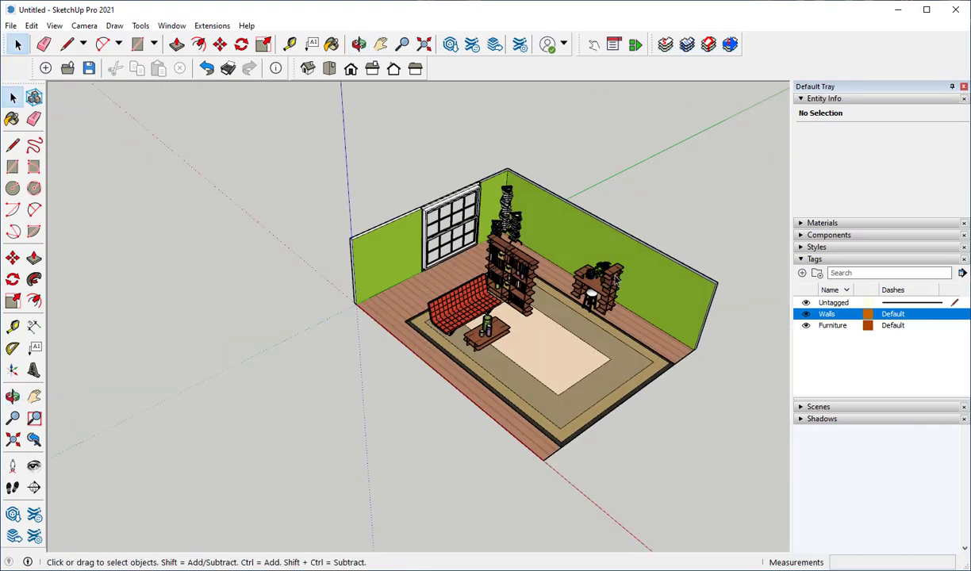
double_click(674, 270)
scroll(672, 262, "up", 5)
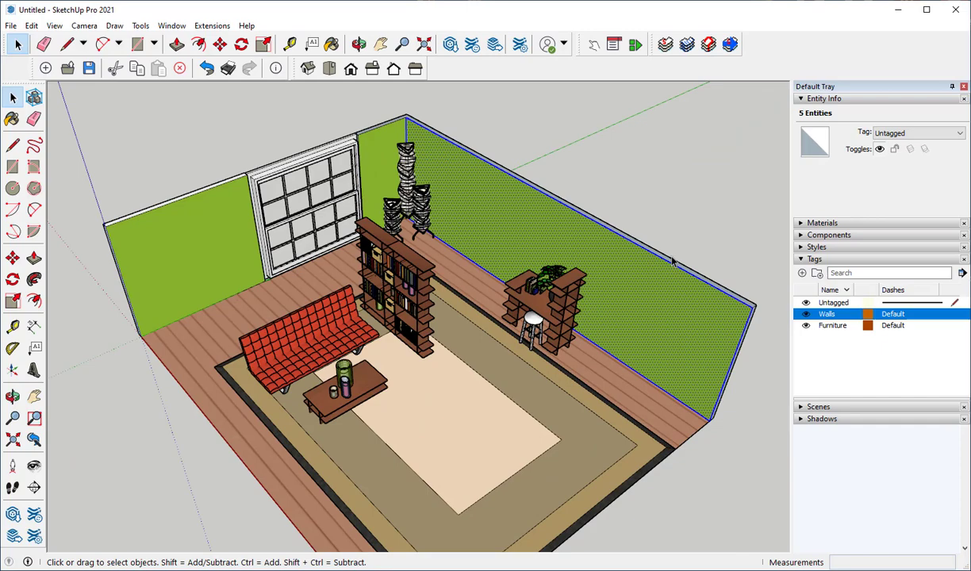
triple_click(637, 251)
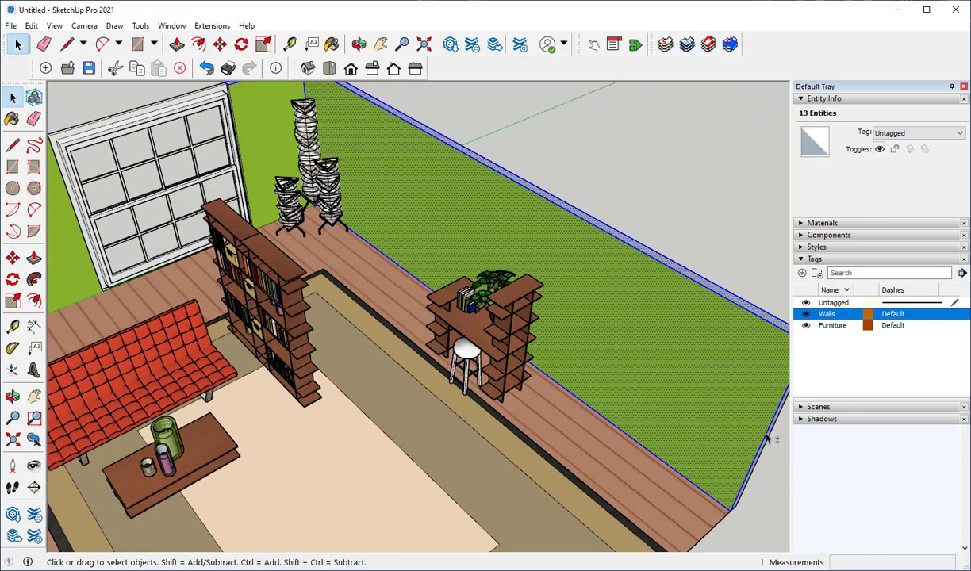
Add the back window wall to the wall selection
middle_click_drag(718, 426, 559, 384)
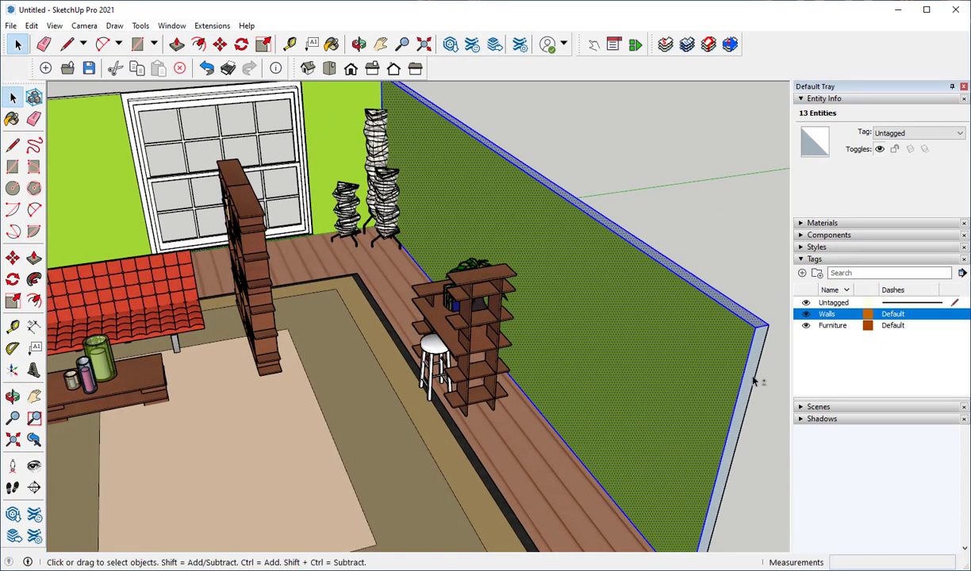
scroll(570, 364, "down", 5)
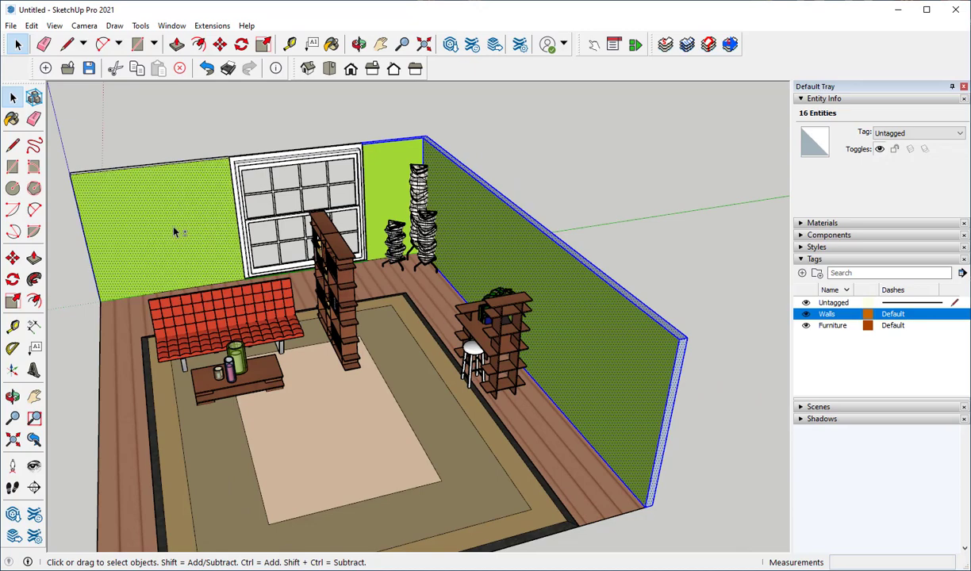
triple_click(201, 174)
middle_click_drag(200, 175, 135, 146)
scroll(150, 200, "up", 3)
scroll(153, 200, "down", 5)
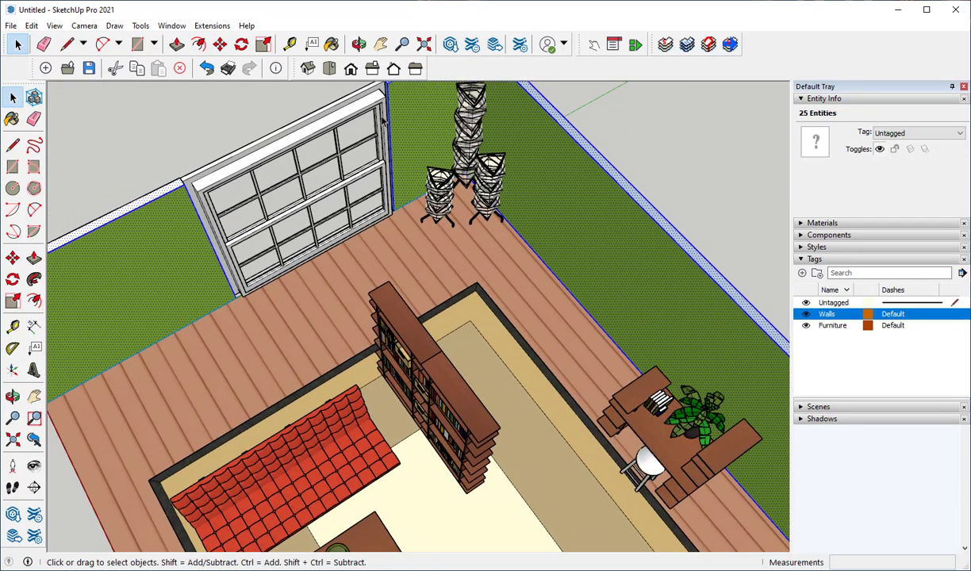
Add the remaining wall pieces to the selection and assign them all to the Walls tag
middle_click_drag(264, 348, 569, 284)
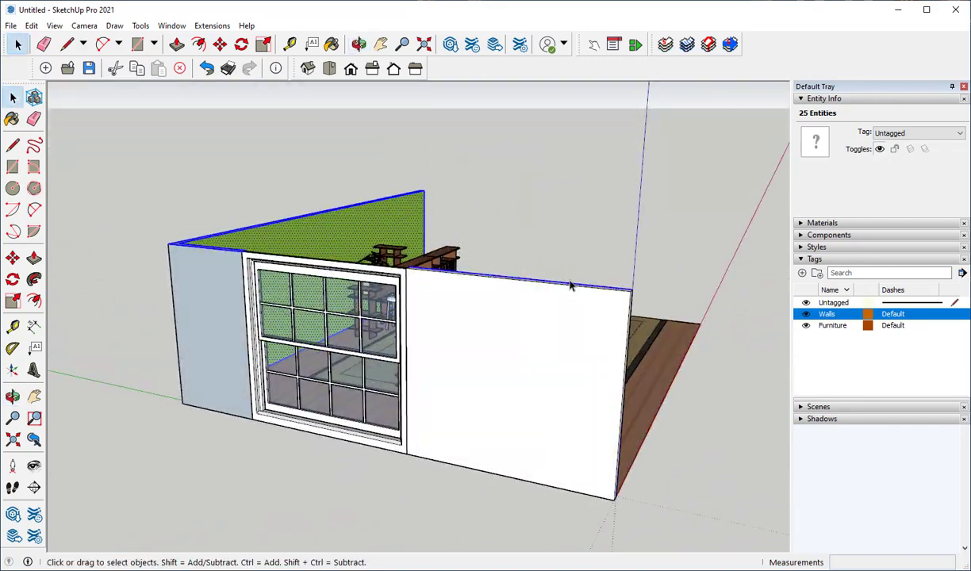
left_click(524, 337, "shift")
left_click(341, 232, "shift")
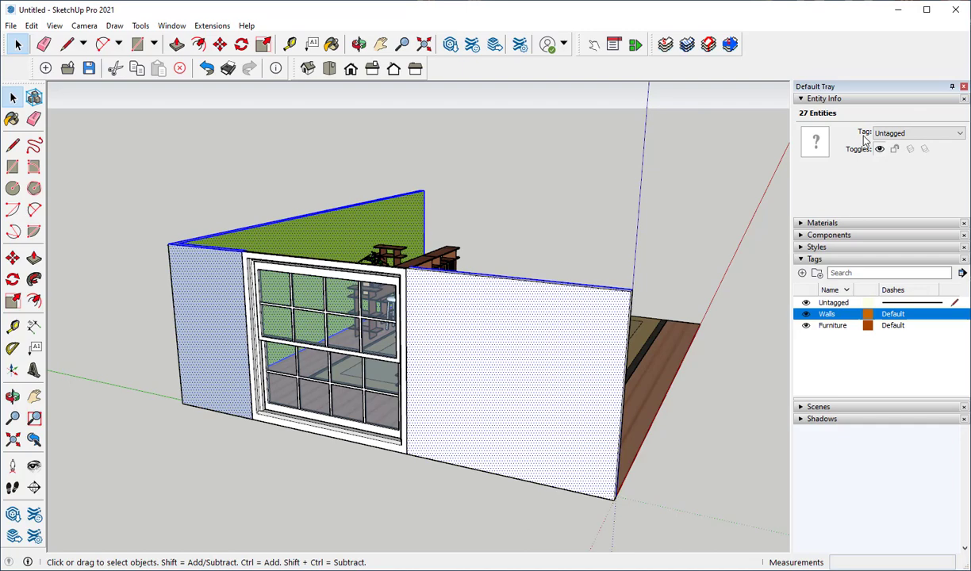
left_click(957, 135)
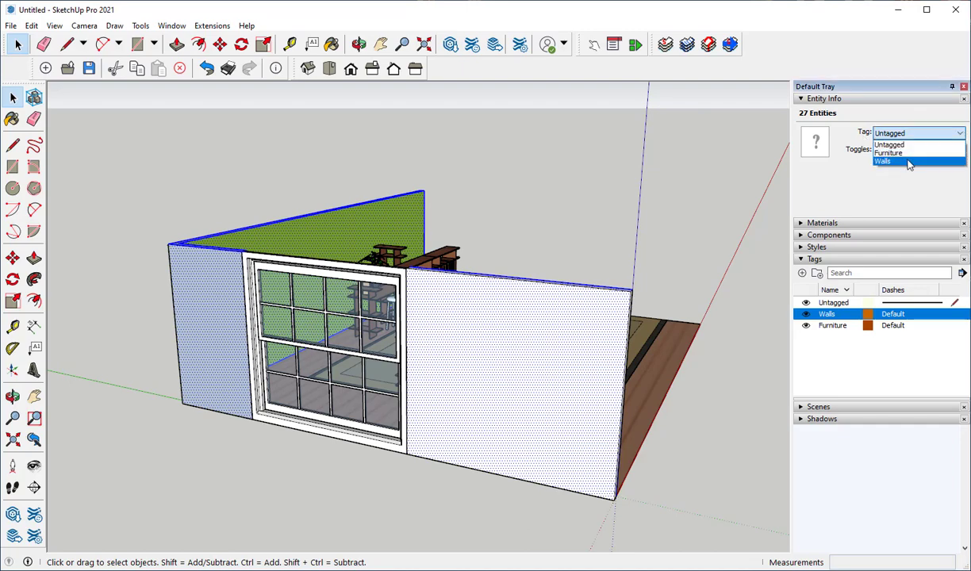
left_click(880, 161)
left_click(767, 247)
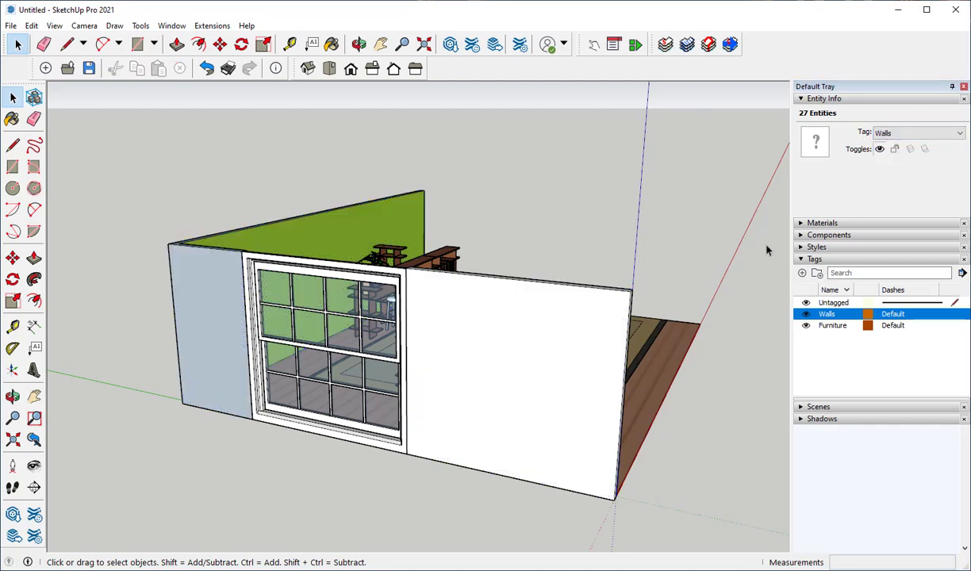
middle_click_drag(766, 246, 662, 242)
scroll(599, 259, "down", 2)
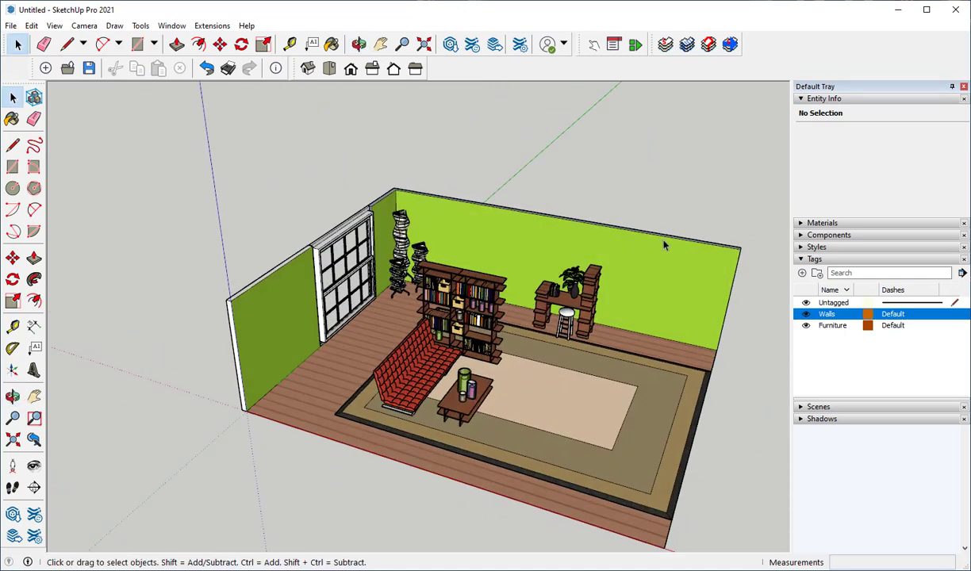
Briefly hide and reshow the Walls and Furniture tags to check their contents
left_click(806, 315)
left_click(806, 315)
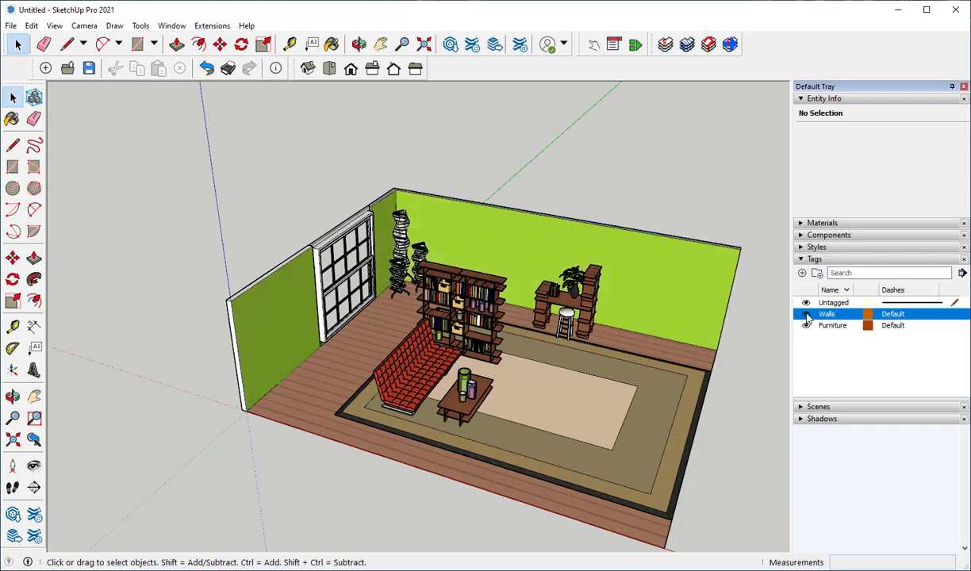
left_click(806, 326)
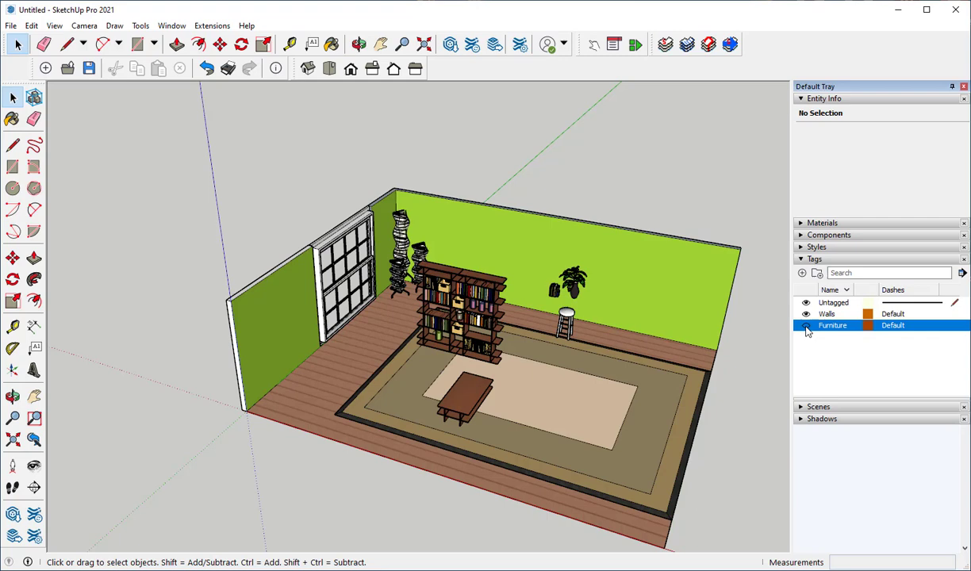
left_click(805, 326)
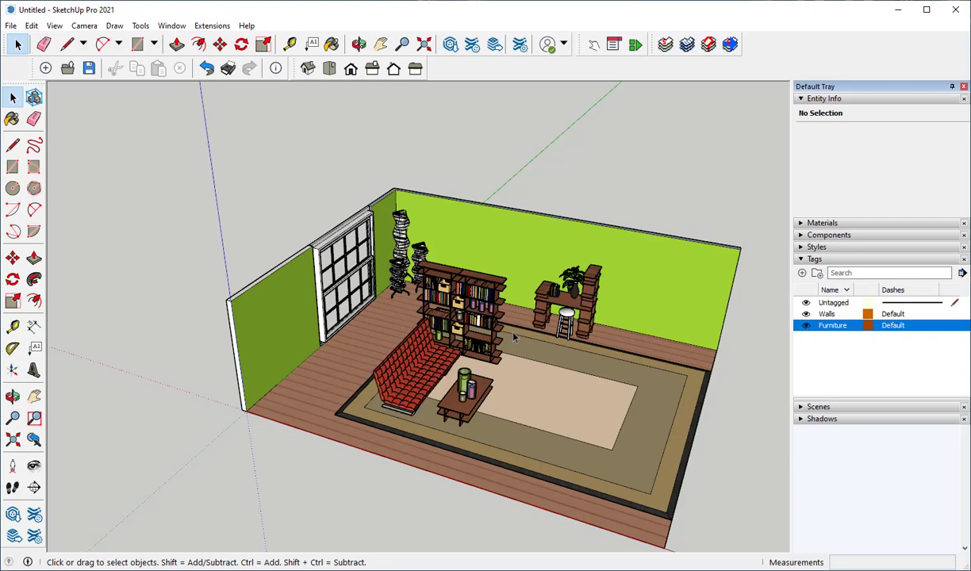
Select five bookshelf groups and assign them to the Furniture tag
left_click(454, 295)
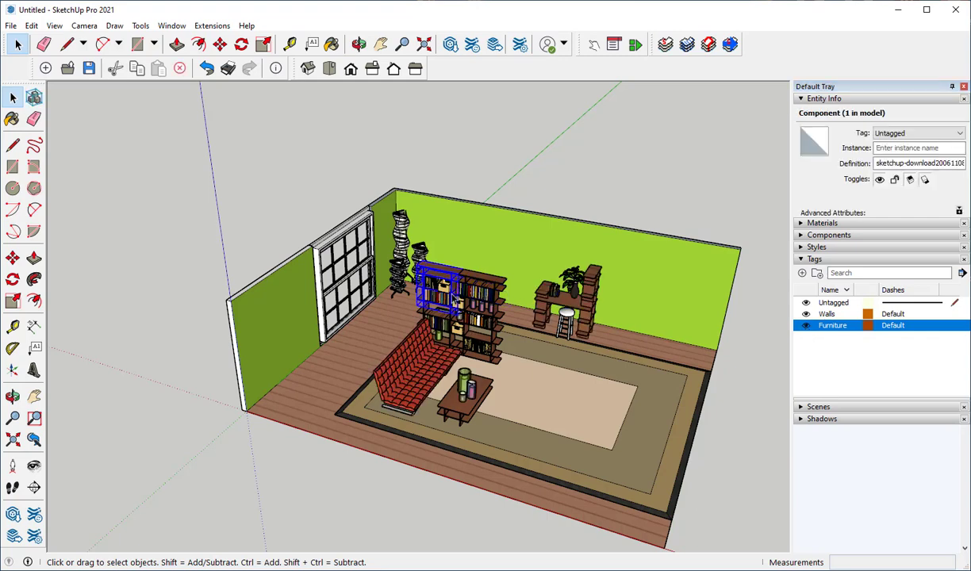
left_click(436, 290)
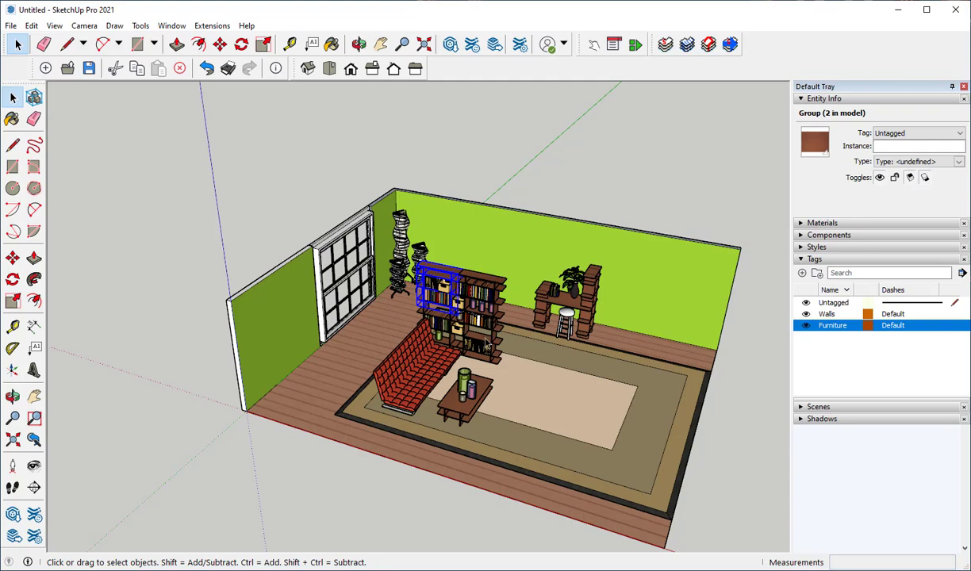
left_click(463, 290, "ctrl")
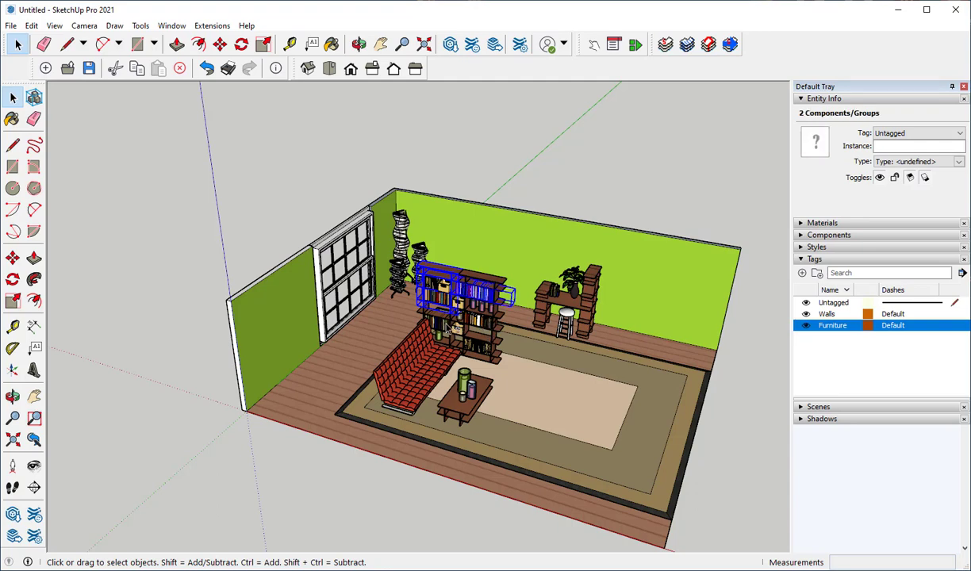
left_click(444, 316, "ctrl")
left_click(484, 321, "ctrl")
left_click(474, 308, "ctrl")
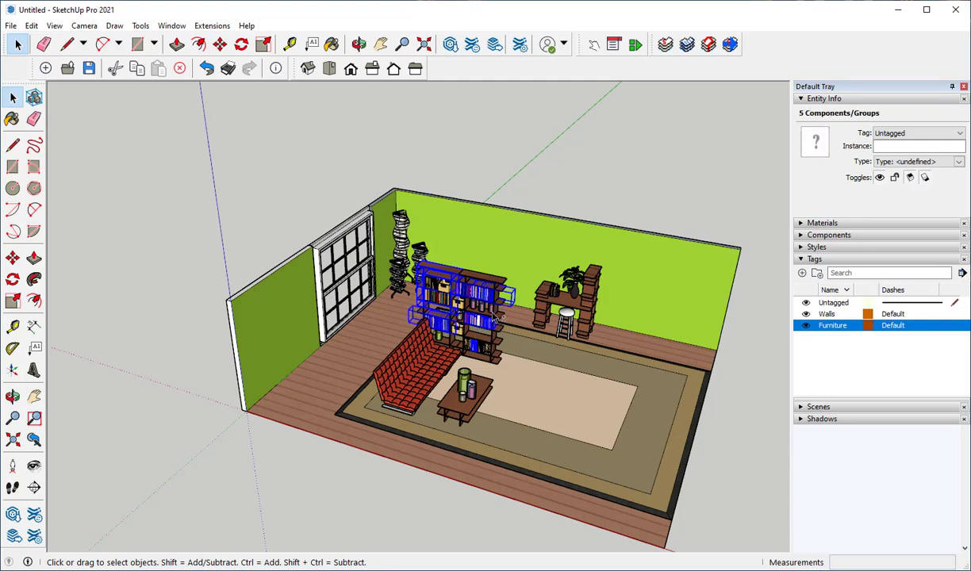
left_click(959, 134)
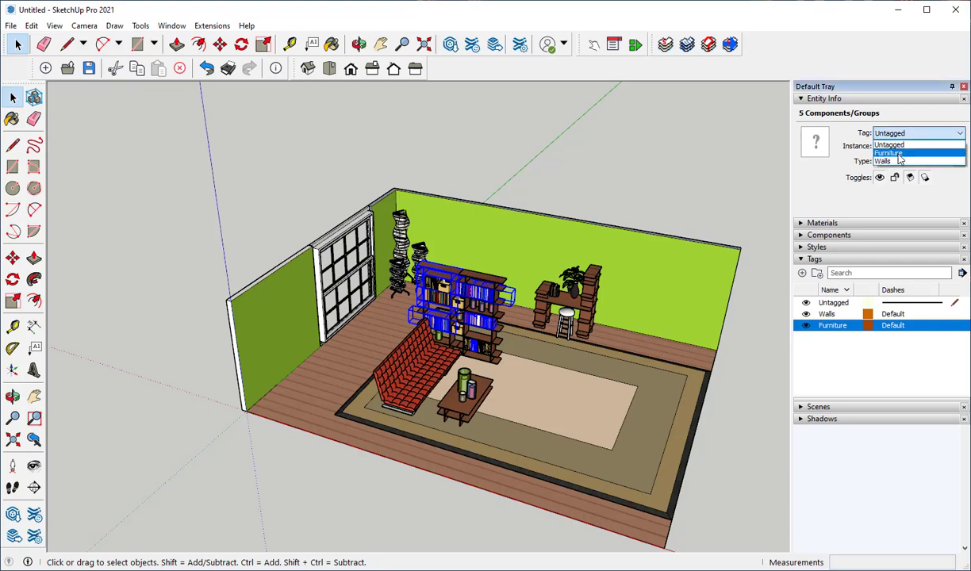
left_click(864, 152)
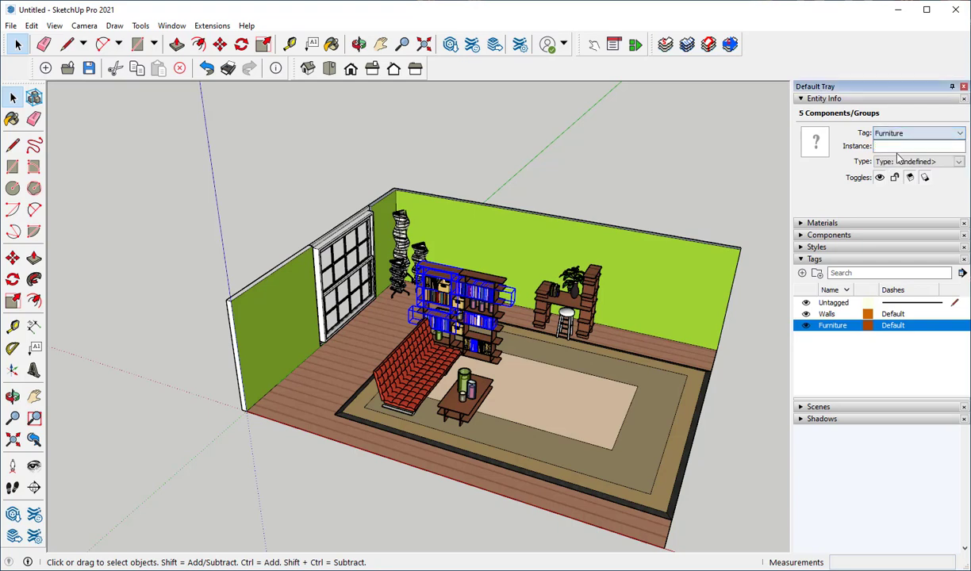
Deselect, then hide and reshow Furniture to confirm the bookshelf is tagged
left_click(756, 328)
left_click(807, 326)
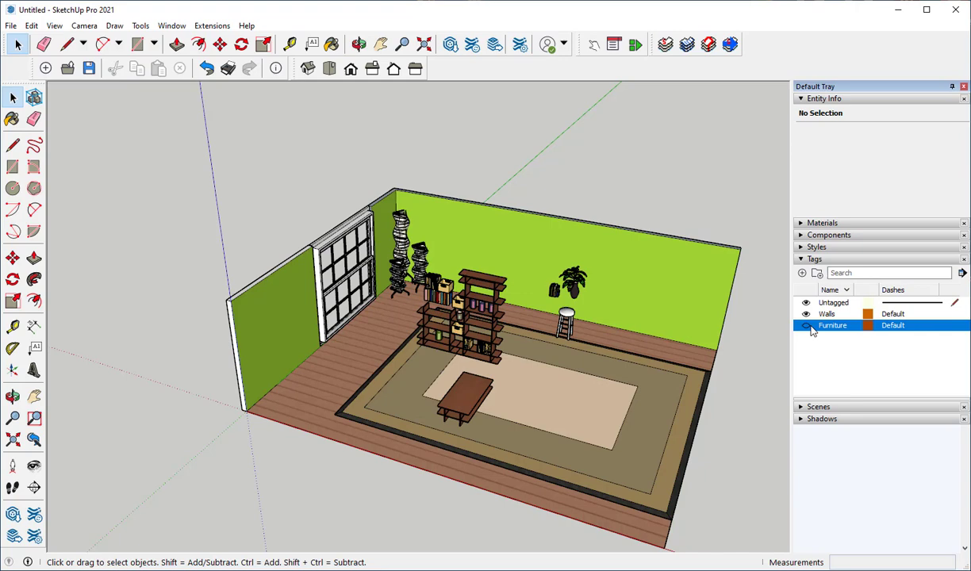
left_click(806, 326)
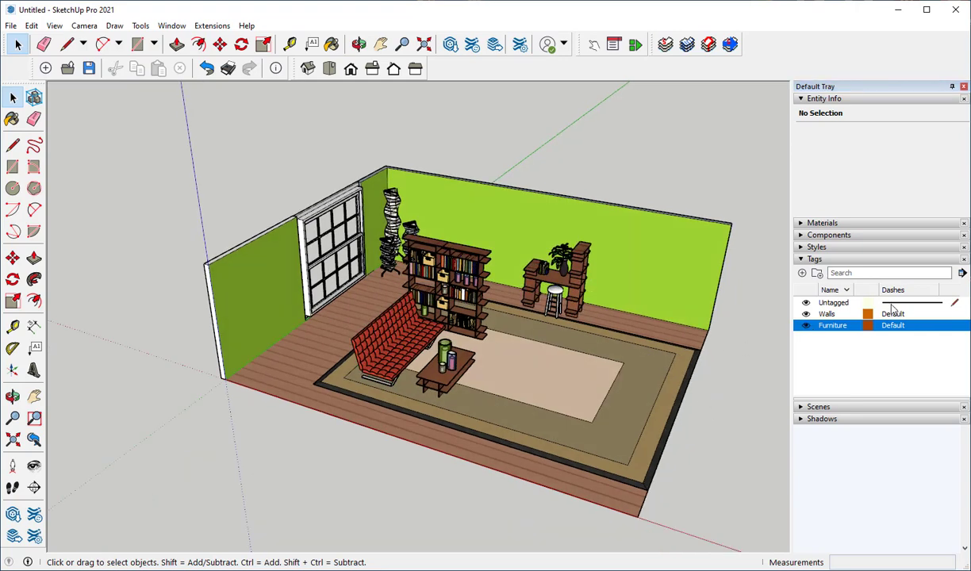
Give Untagged edges a dashed style, draw a triangle on the green back wall, then restore solid edges
left_click(892, 307)
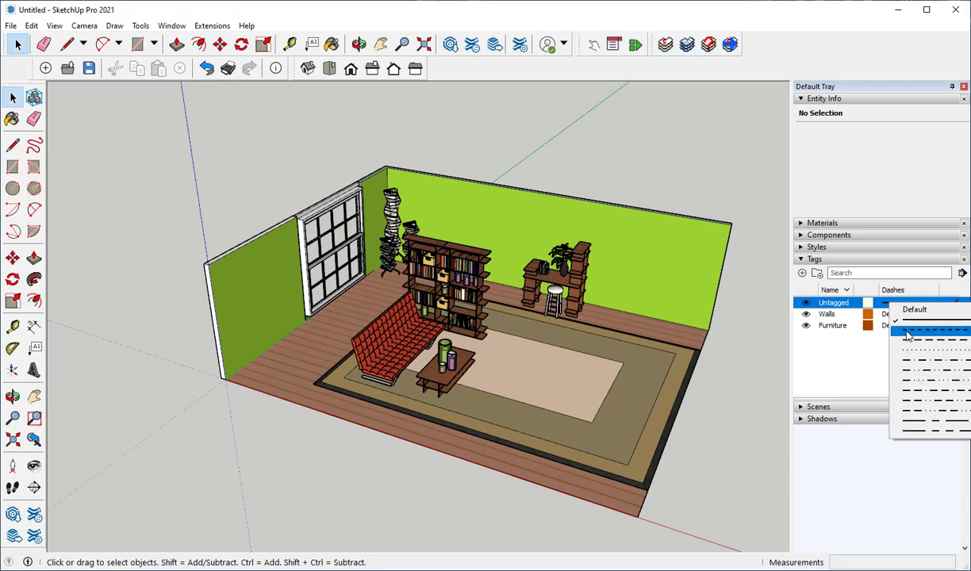
left_click(907, 335)
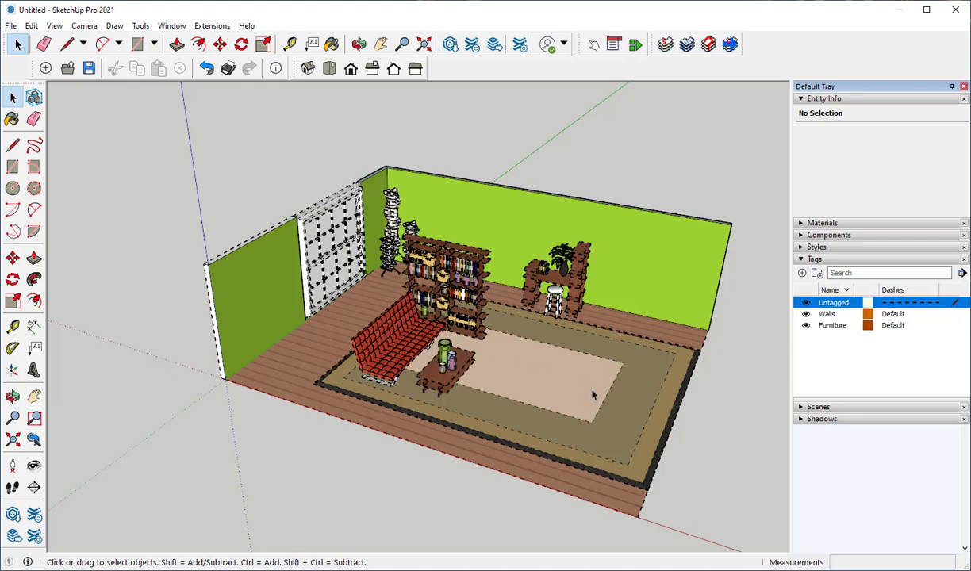
left_click(12, 145)
left_click(640, 240)
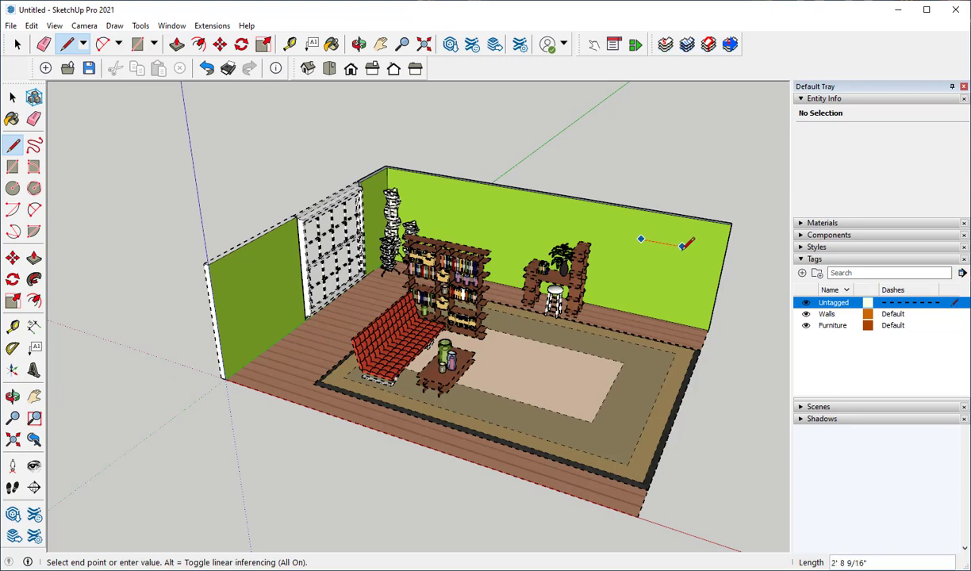
left_click(673, 294)
left_click(641, 240)
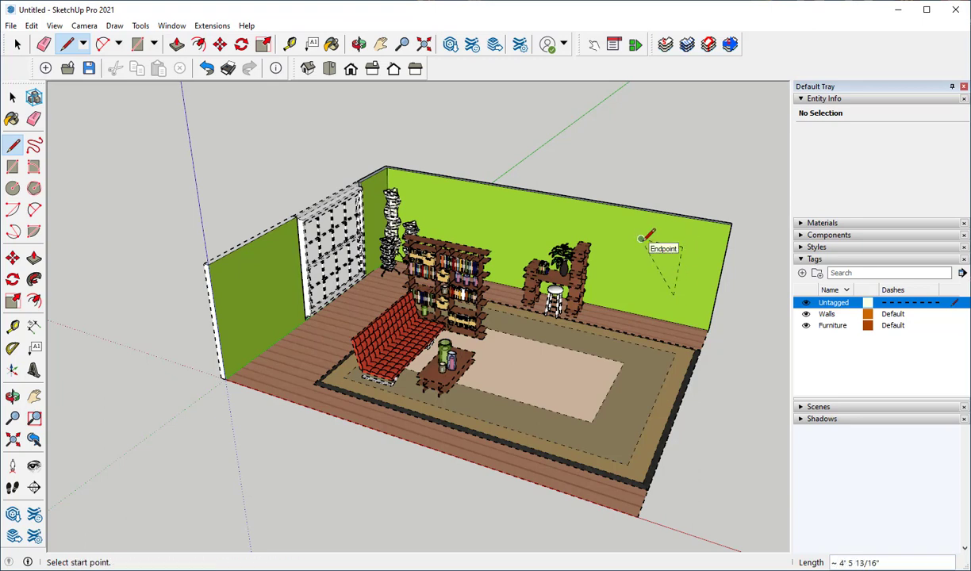
key("space")
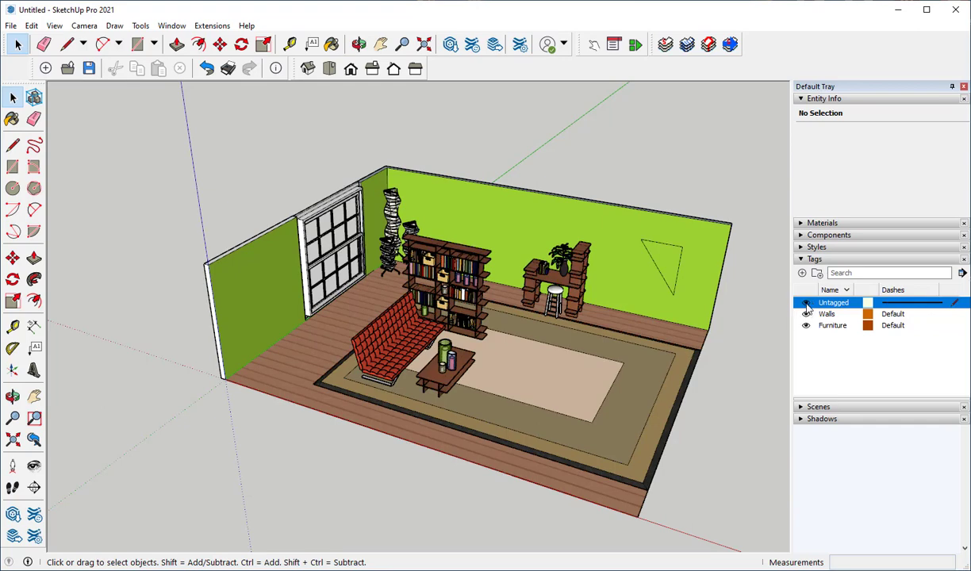
left_click(806, 304)
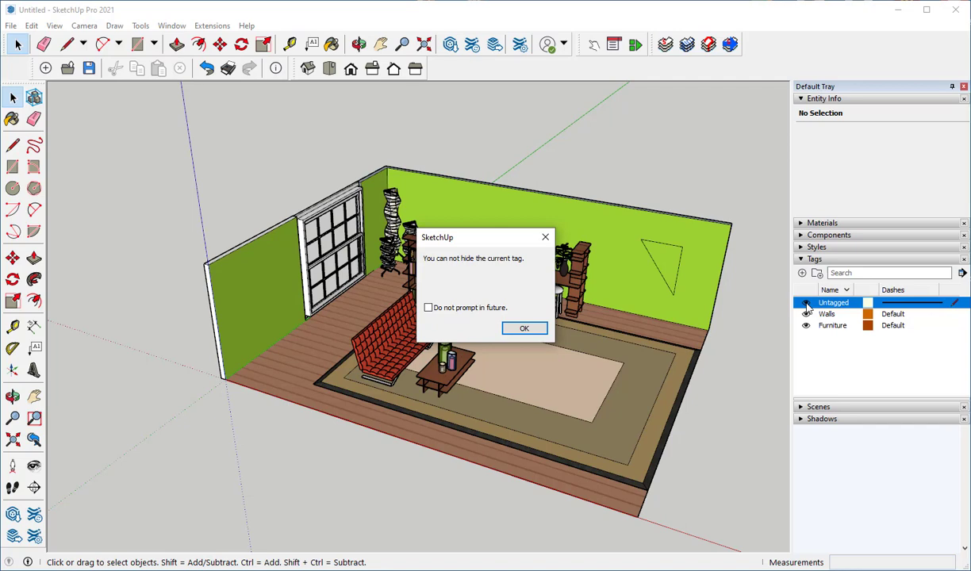
left_click(522, 327)
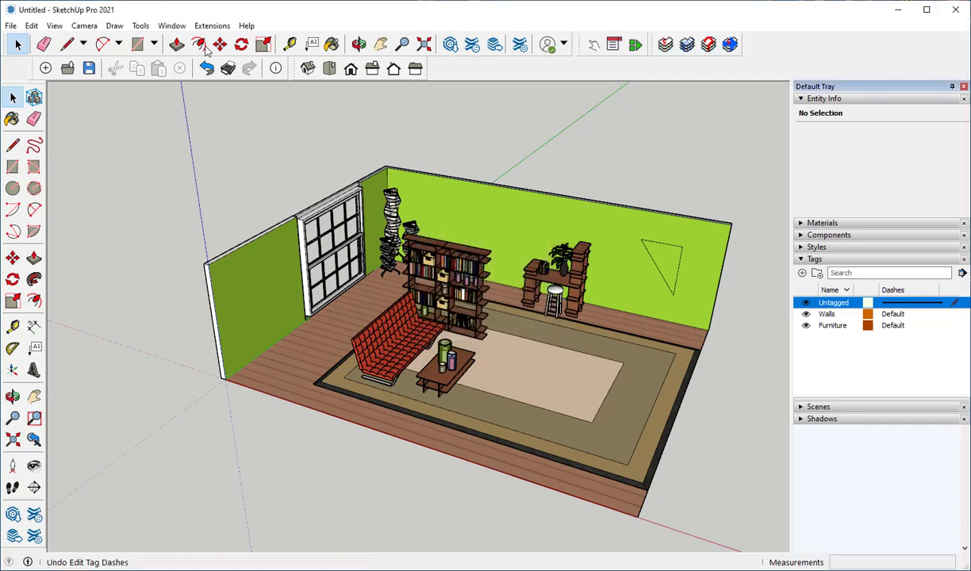
Show the Outliner in the Default Tray, listing lamps, books and Group entries
left_click(179, 27)
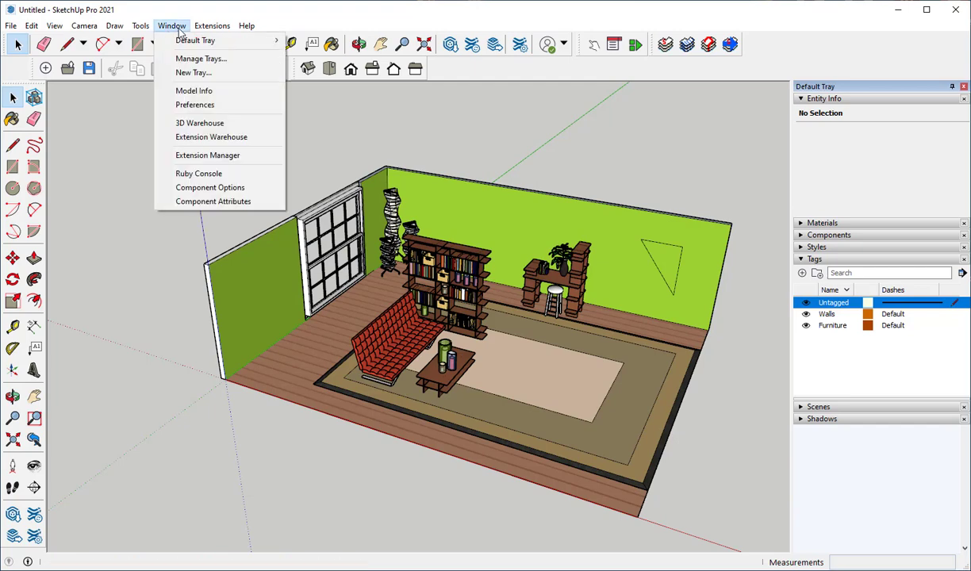
mouse_move(181, 44)
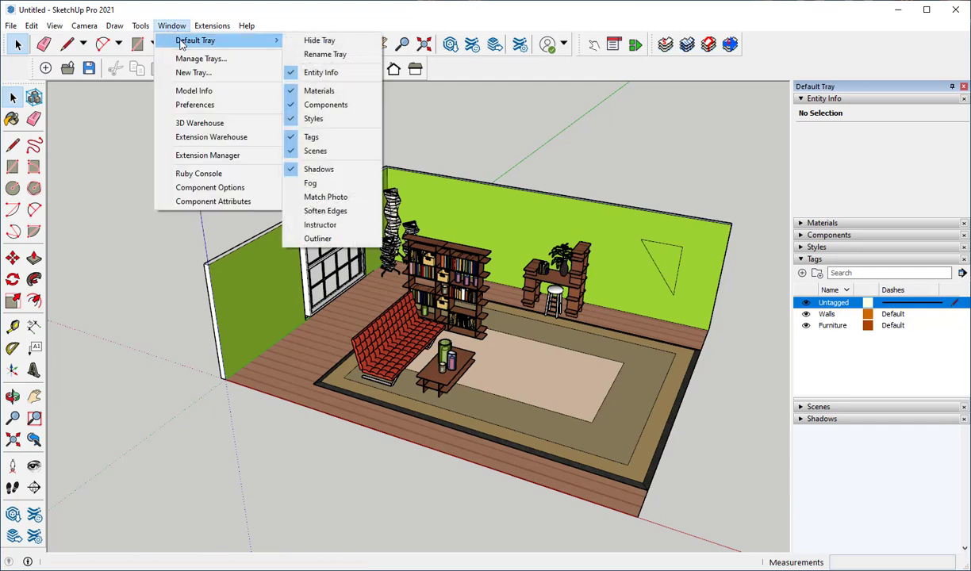
left_click(317, 239)
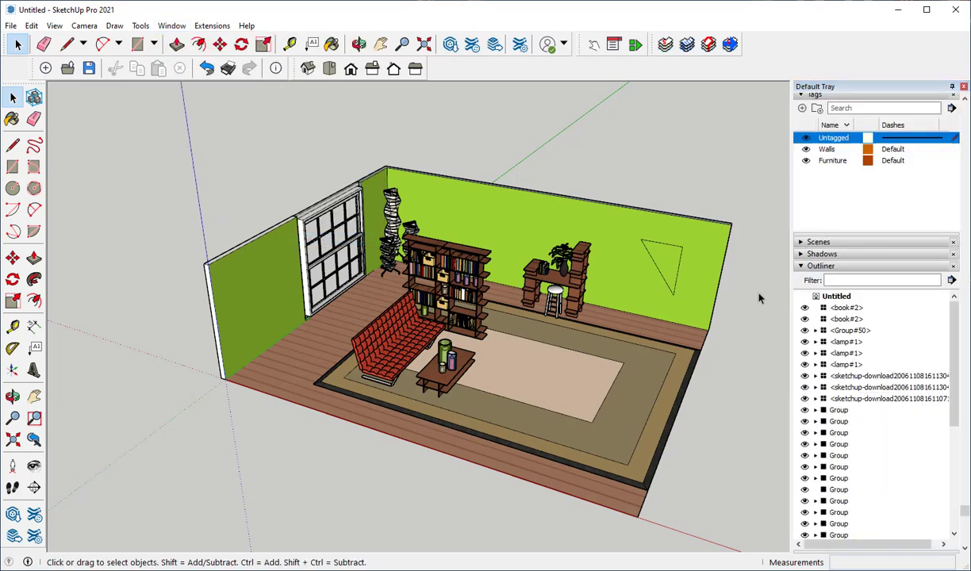
scroll(813, 348, "down", 1)
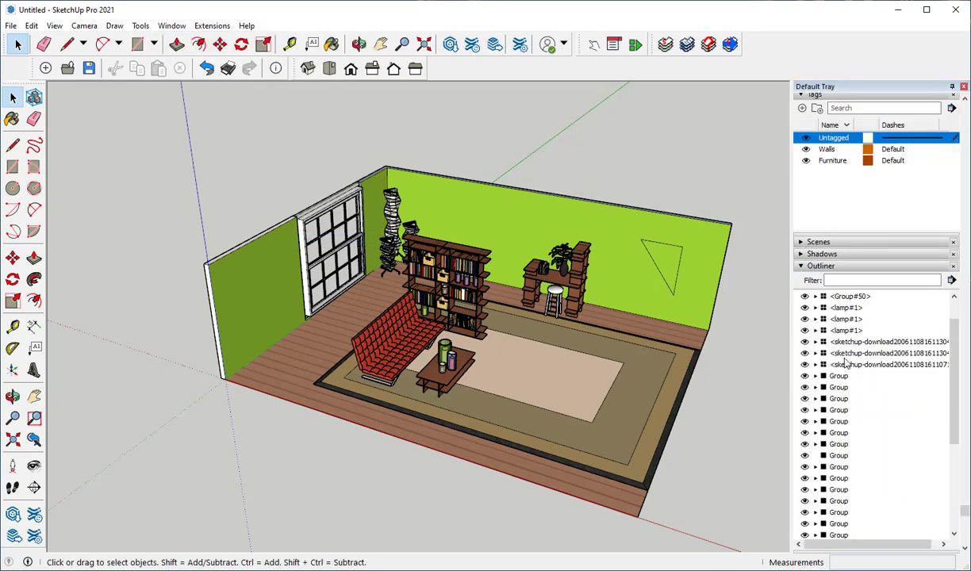
Select Outliner groups in turn: Group#50, sofa, bookshelf parts, desk, ending on the coffee table
left_click(847, 297)
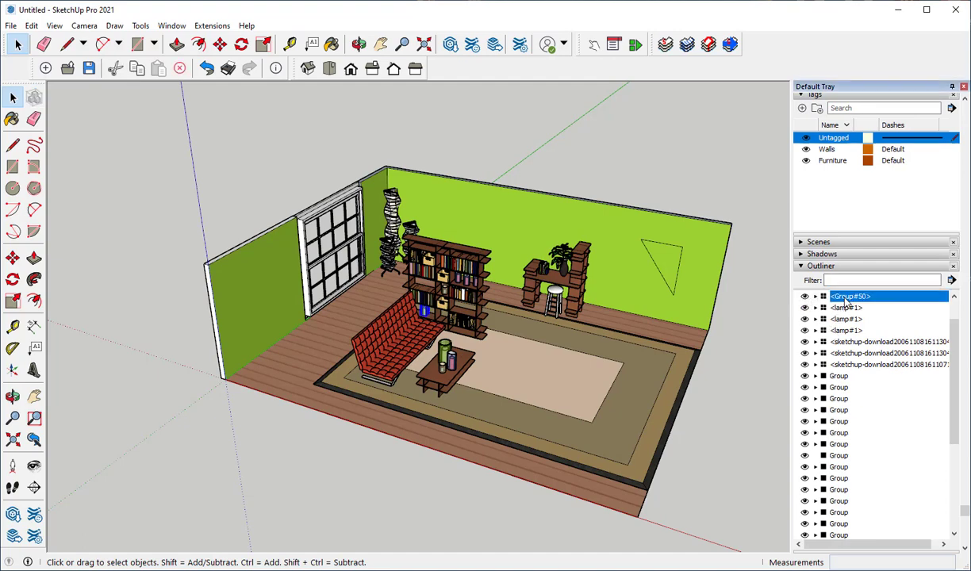
left_click(840, 377)
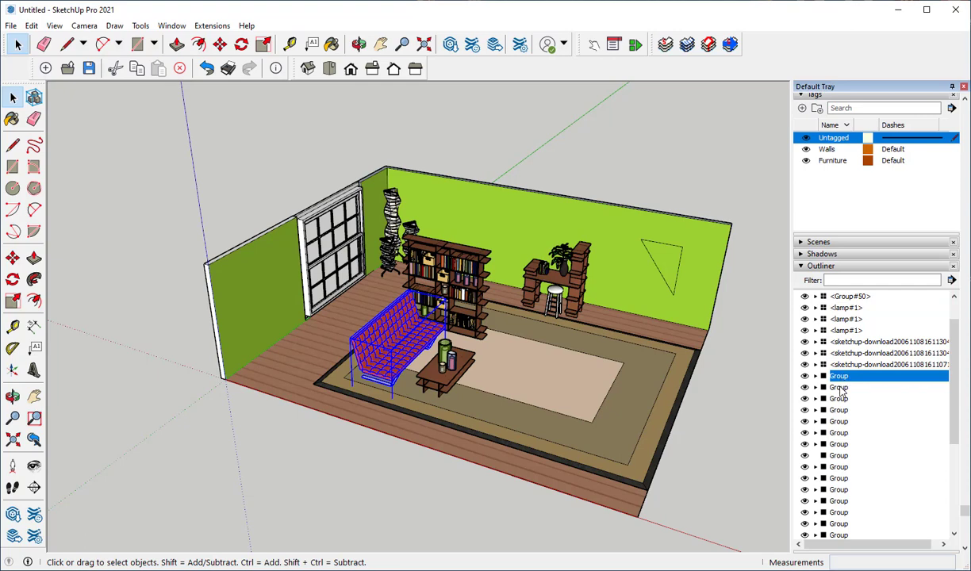
left_click(839, 388)
key("Down")
key("Down")
key("Down")
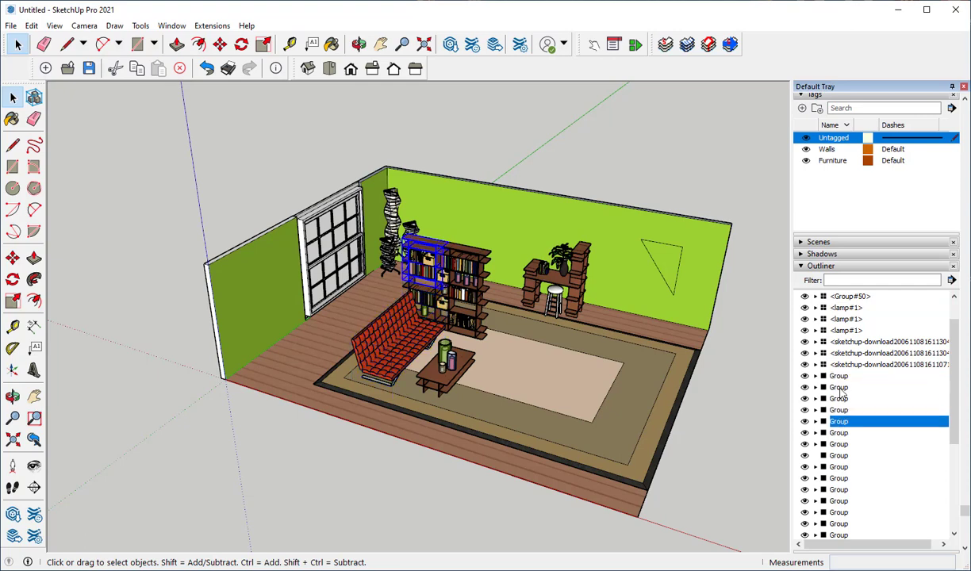
left_click(837, 435)
left_click(839, 446)
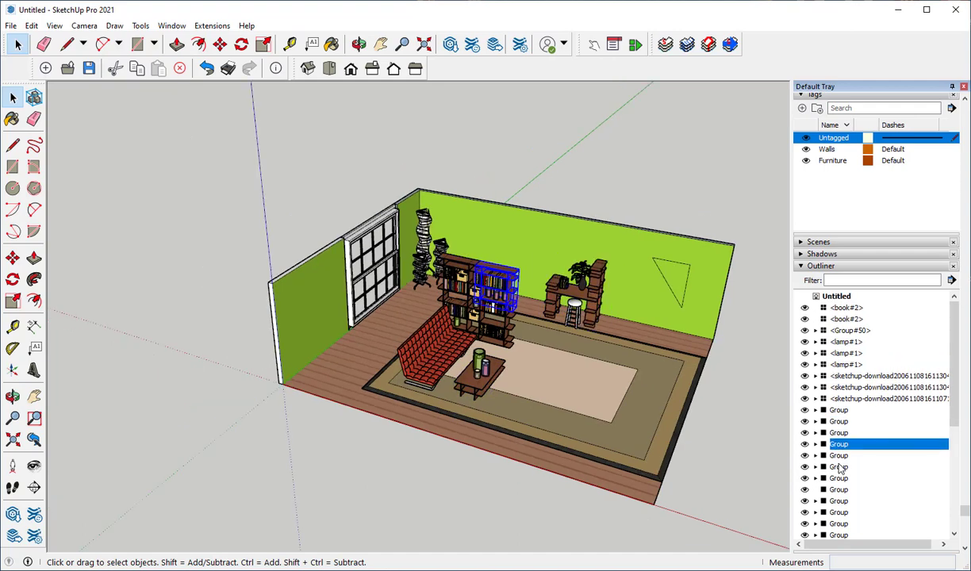
left_click(839, 468)
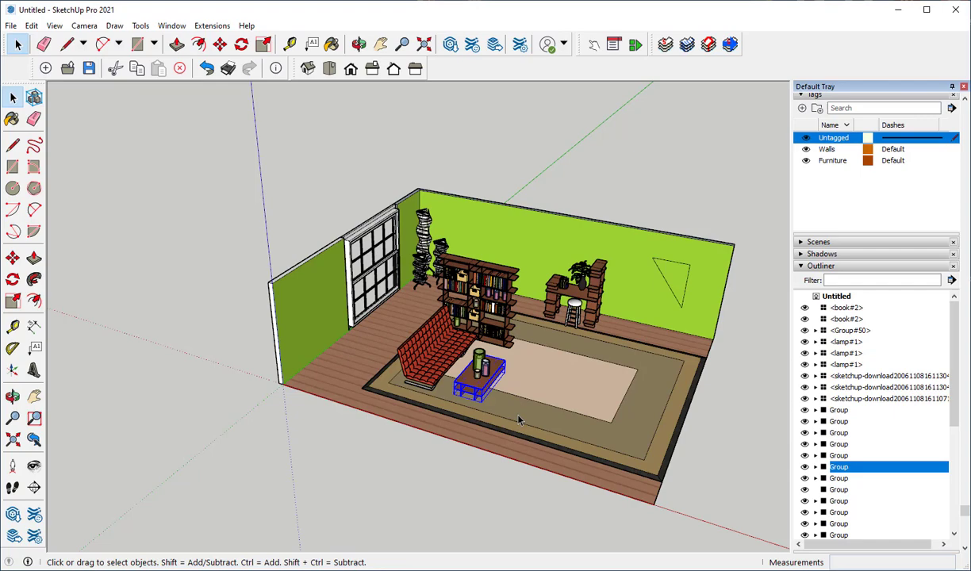
Enter the coffee table group for editing and orbit around it at close range
double_click(476, 381)
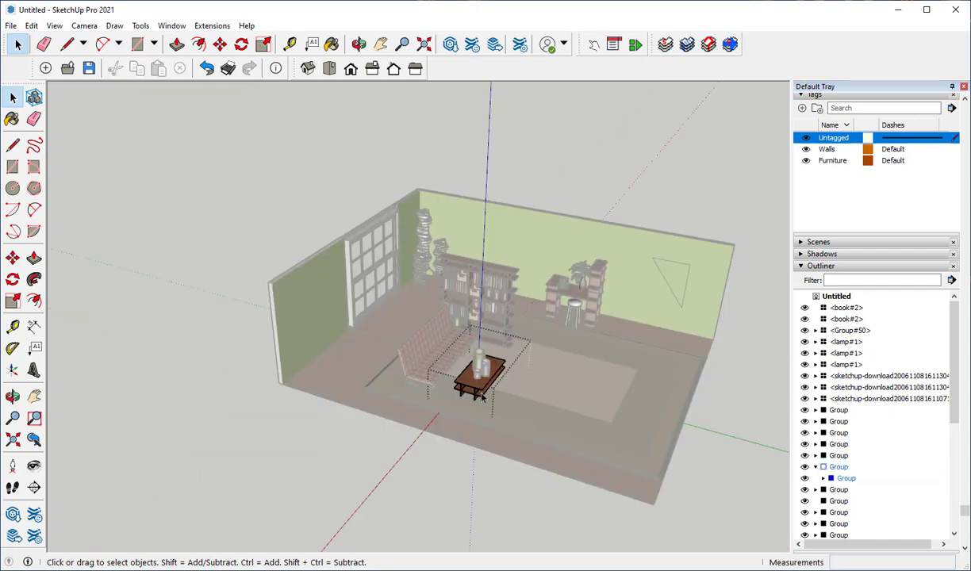
scroll(468, 381, "up", 10)
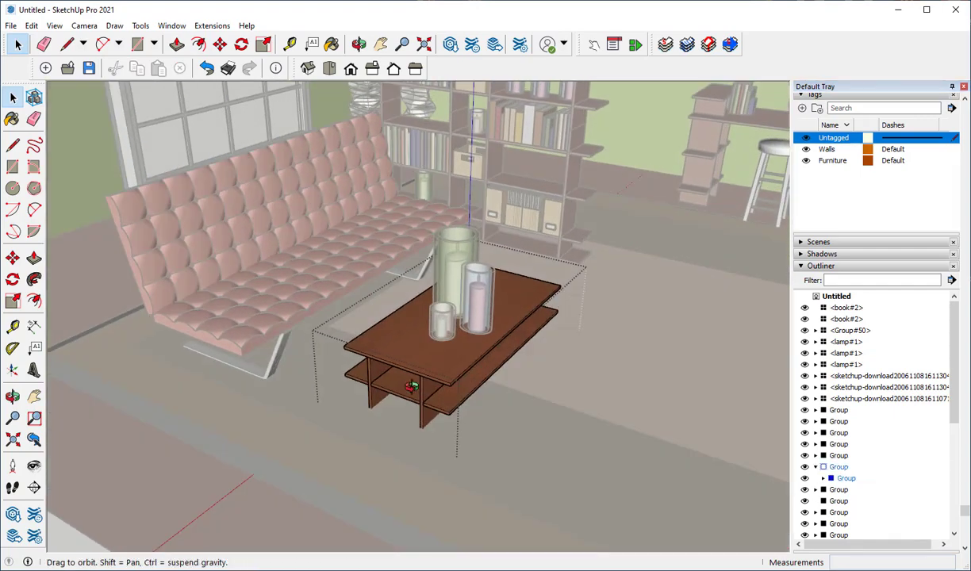
middle_click_drag(412, 387, 483, 387)
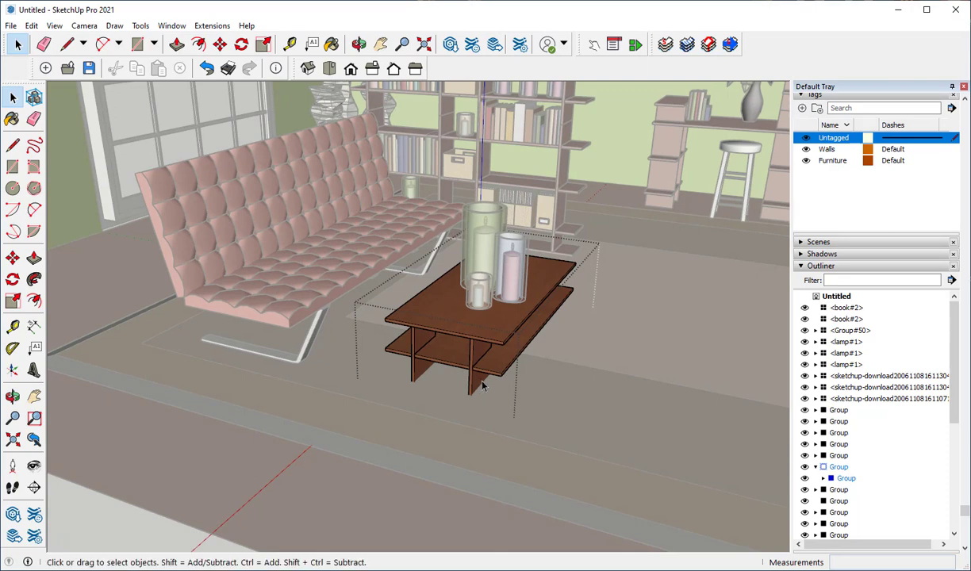
scroll(483, 386, "down", 10)
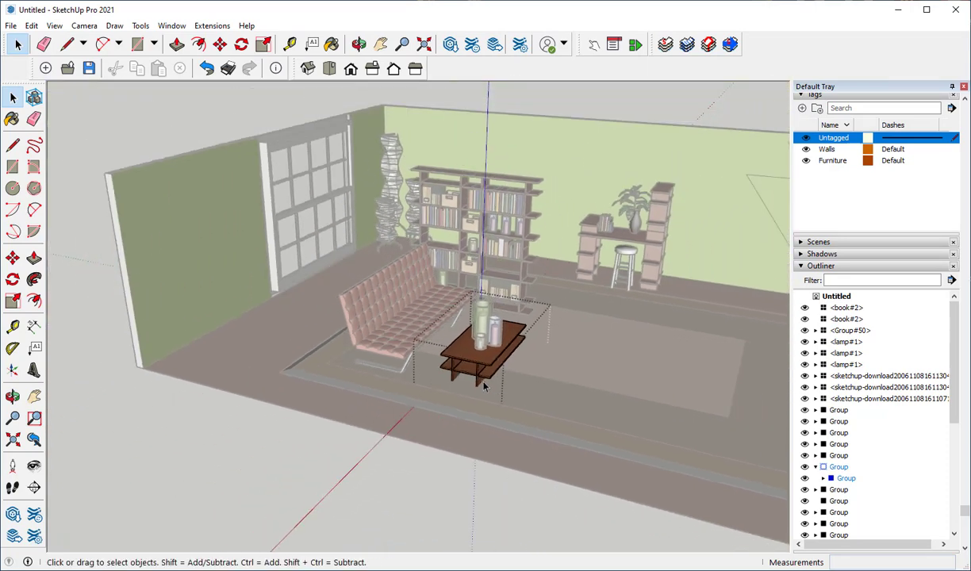
Exit the coffee table group, then select the desk, window and a book group in the Outliner
left_click(547, 532)
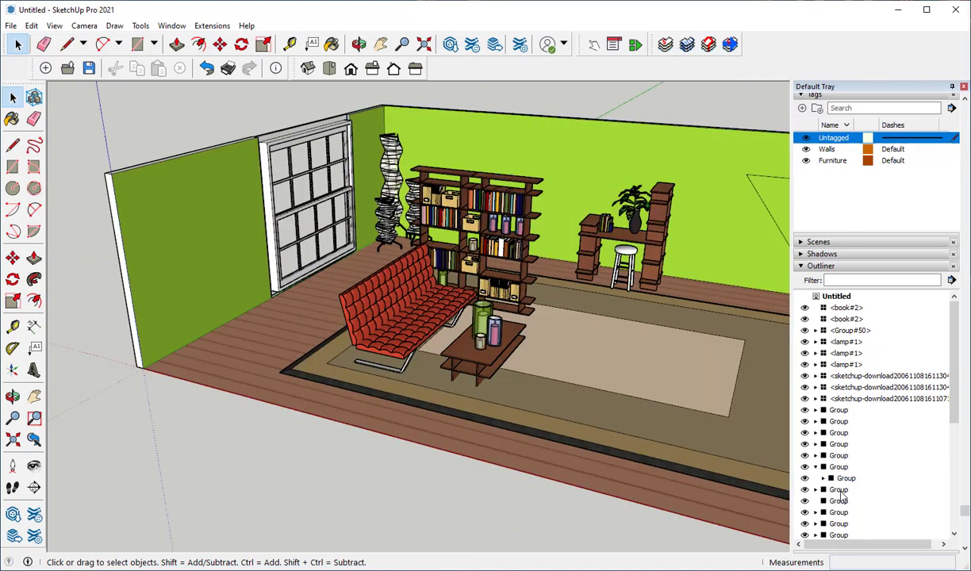
left_click(838, 489)
left_click(838, 501)
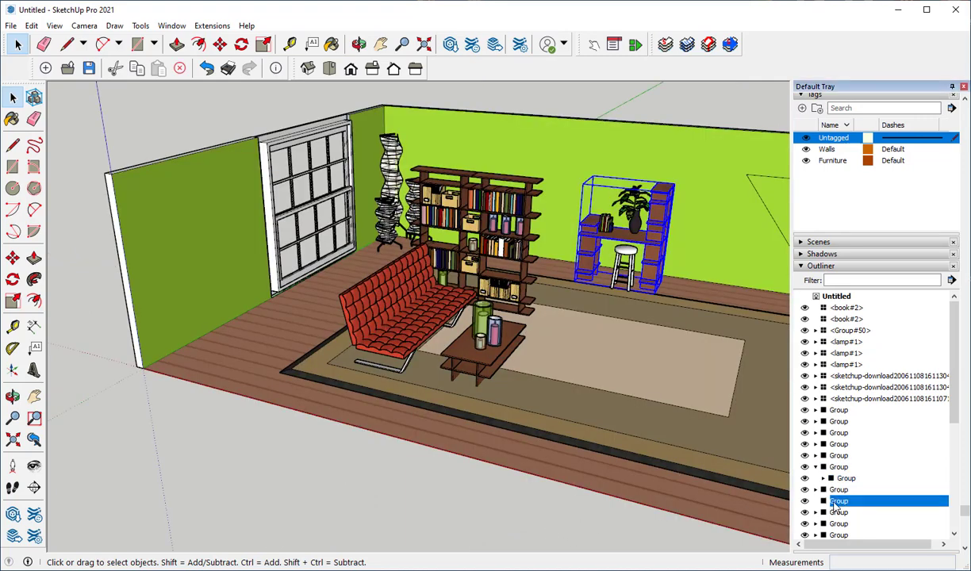
left_click(838, 512)
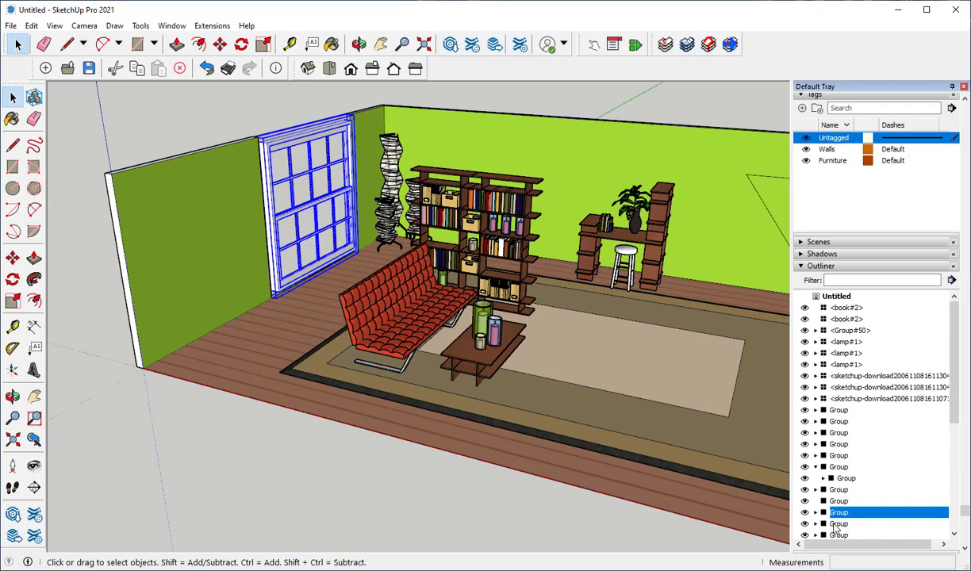
left_click(838, 523)
Zoom out and orbit back to an overview of the whole room
scroll(401, 325, "down", 3)
scroll(571, 334, "down", 2)
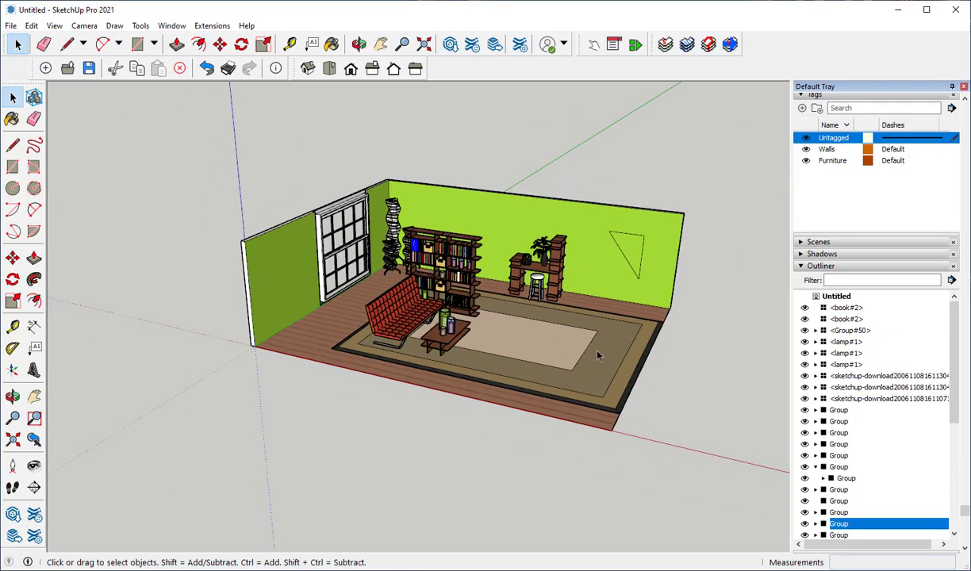
scroll(570, 334, "up", 5)
middle_click_drag(570, 335, 435, 400)
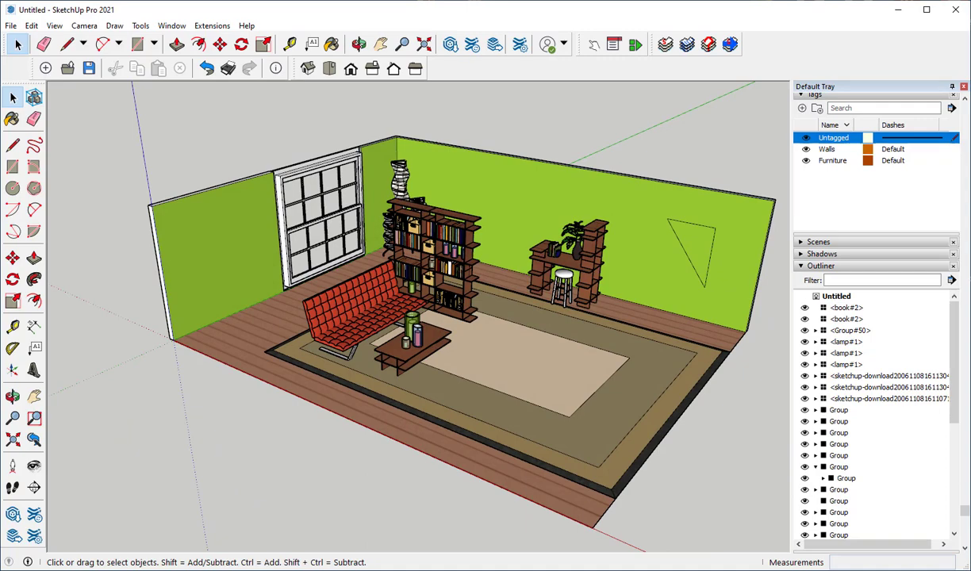